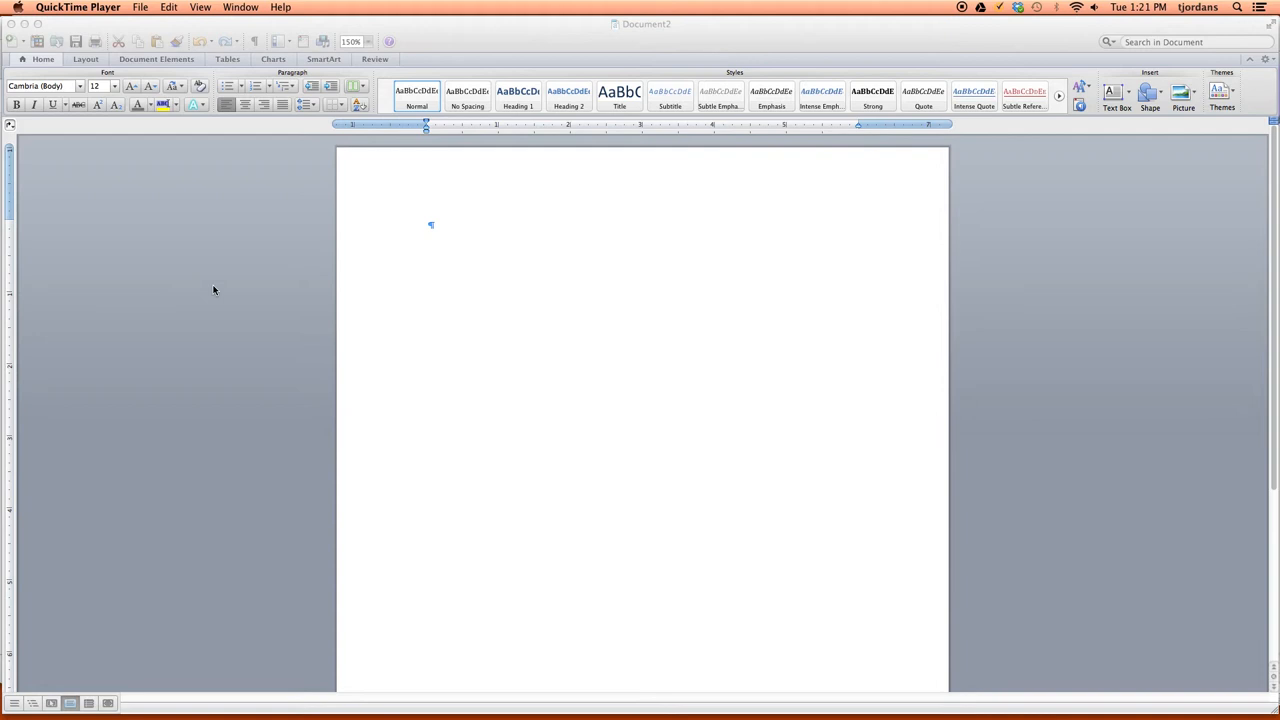
Change the blank document's page orientation to landscape in the page setup and apply it
click(213, 290)
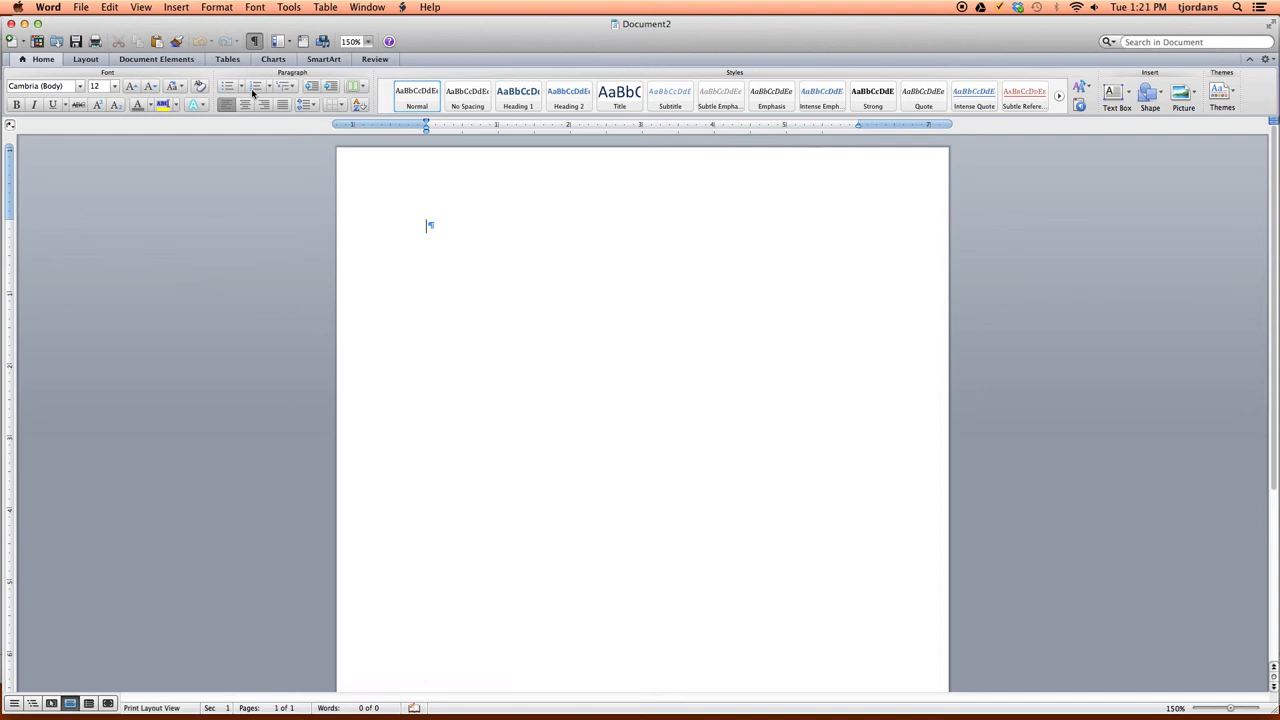
scroll(407, 364, down, 5)
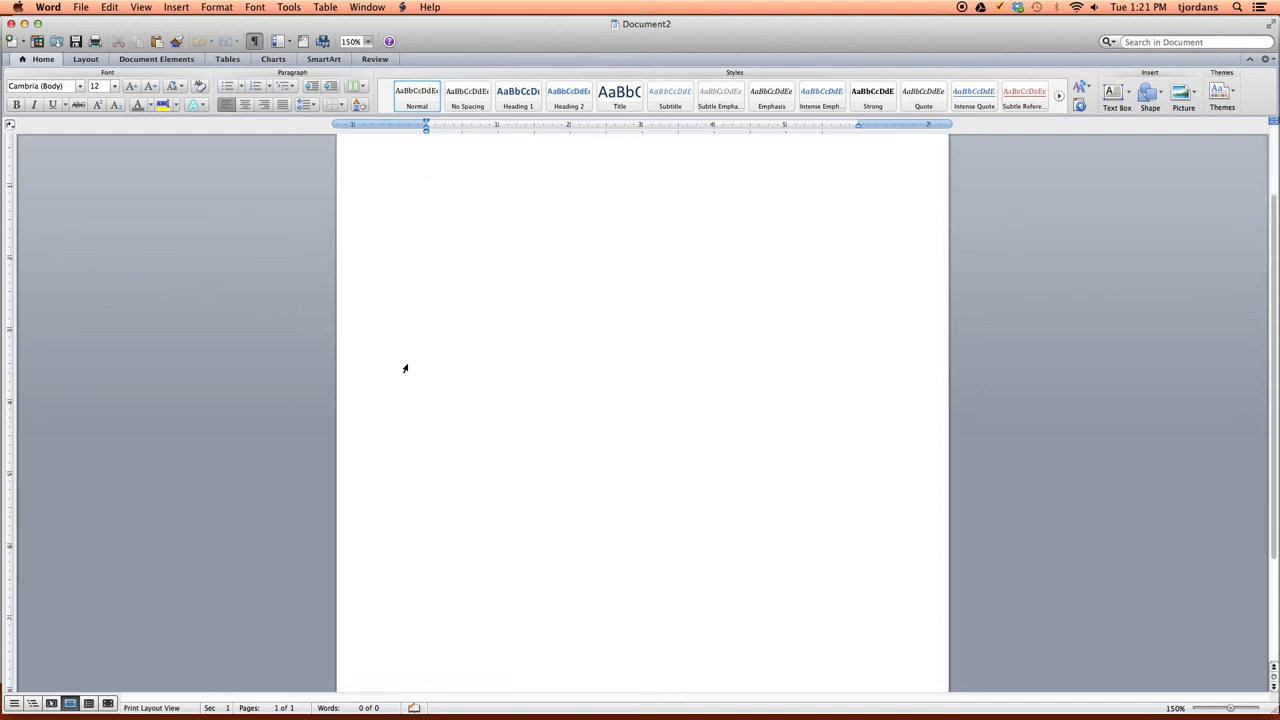
scroll(409, 371, up, 5)
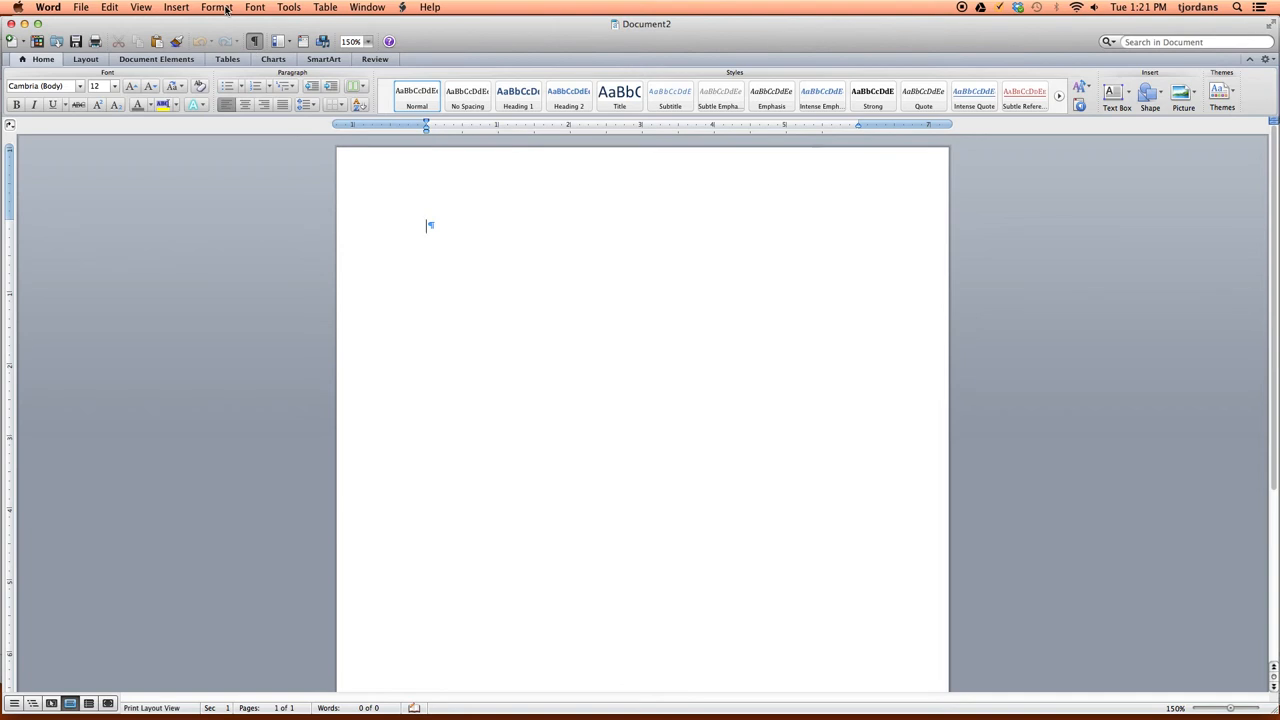
click(226, 8)
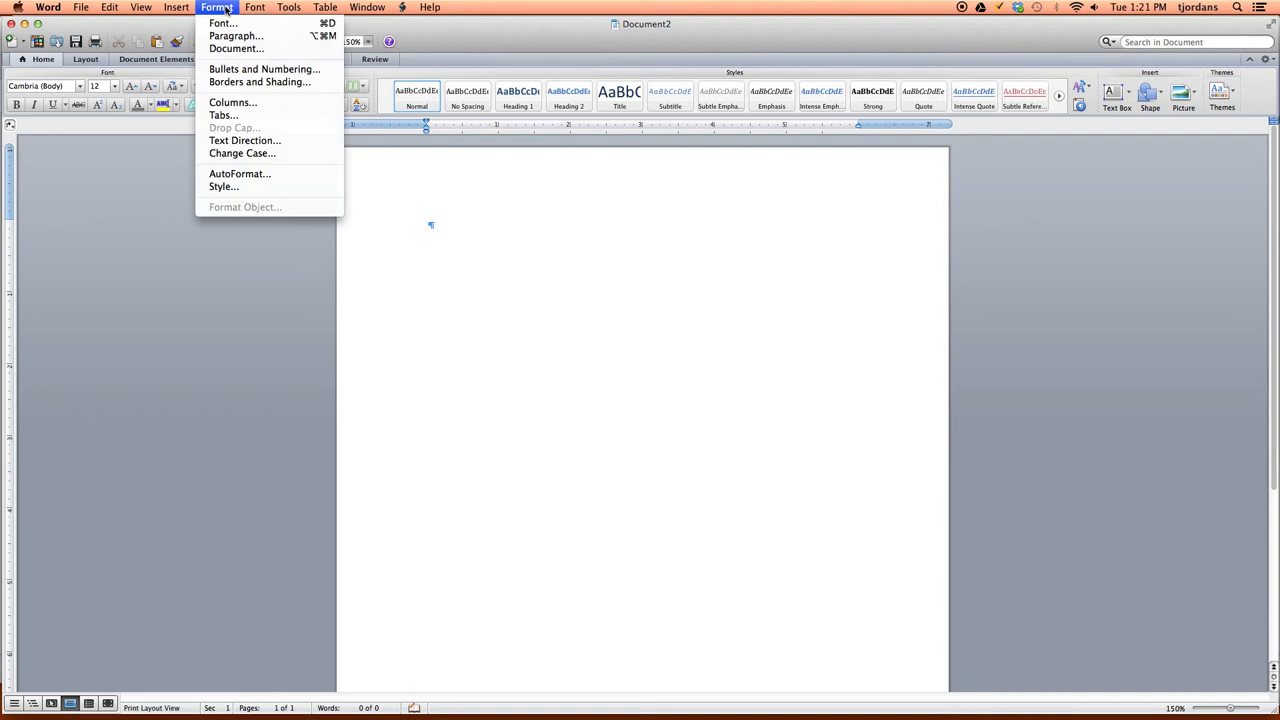
click(234, 50)
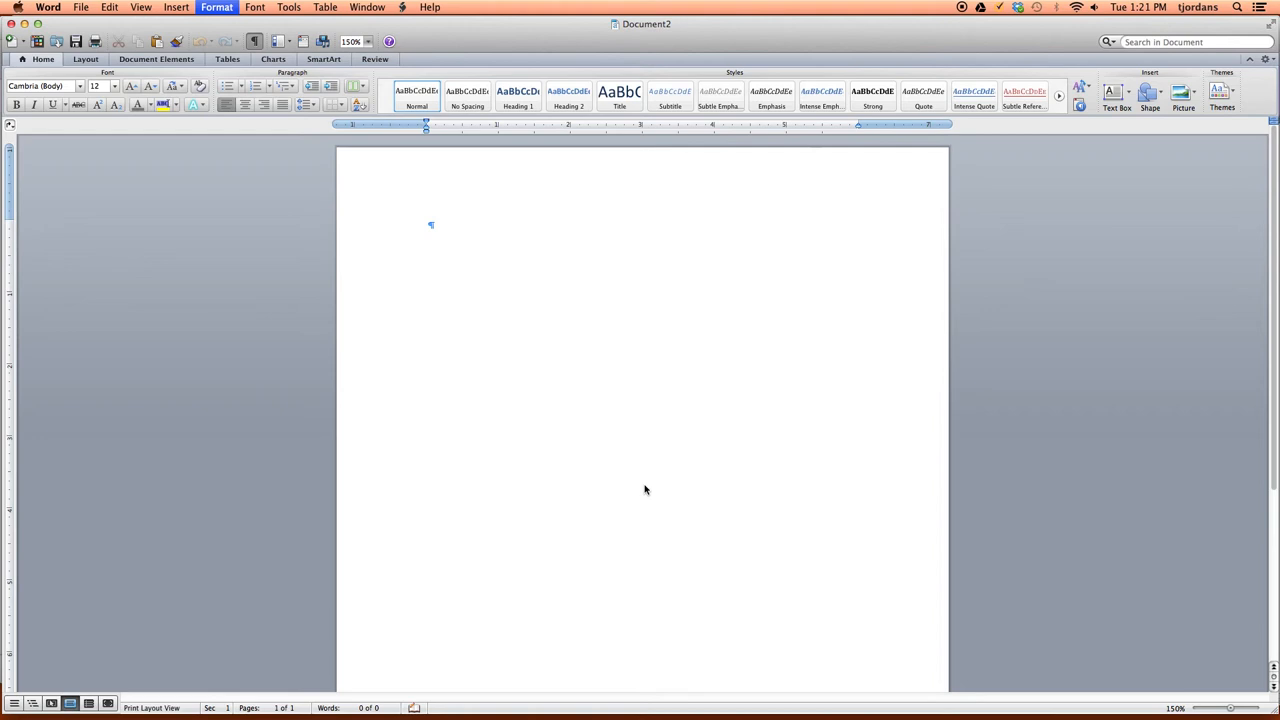
click(586, 496)
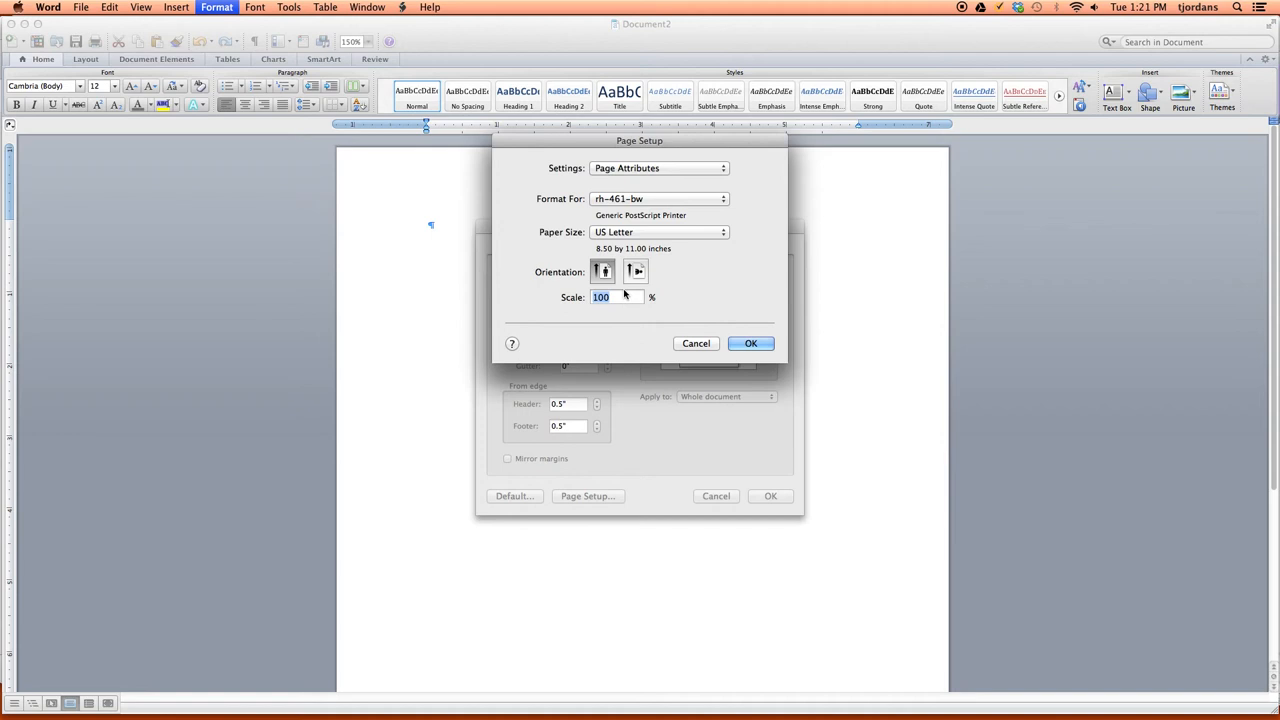
click(640, 279)
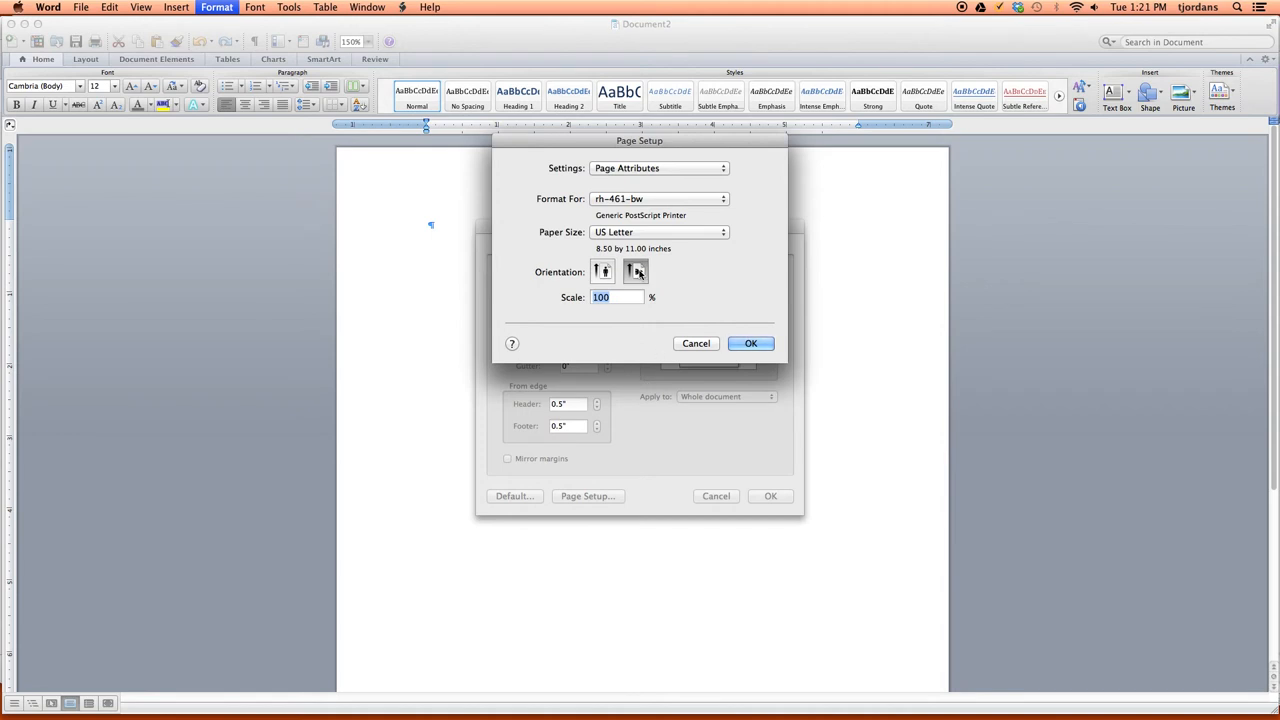
click(738, 345)
click(766, 494)
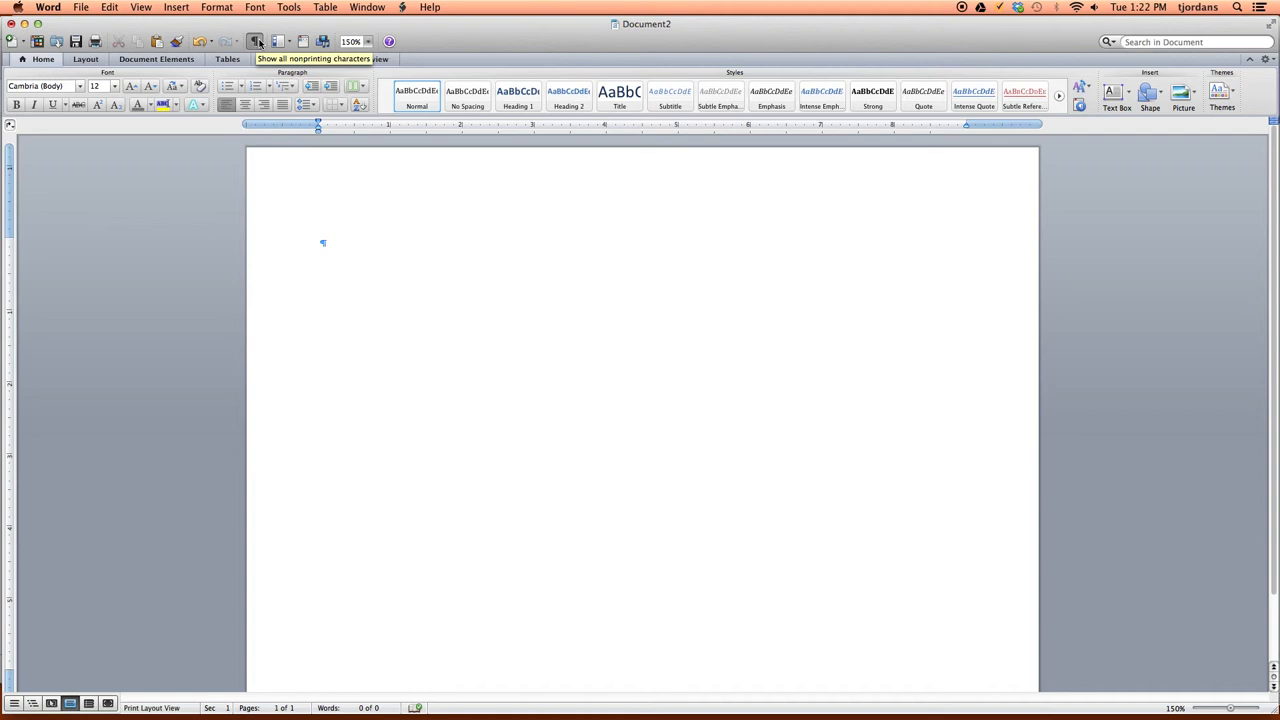
Hide the nonprinting characters and show them again
click(257, 42)
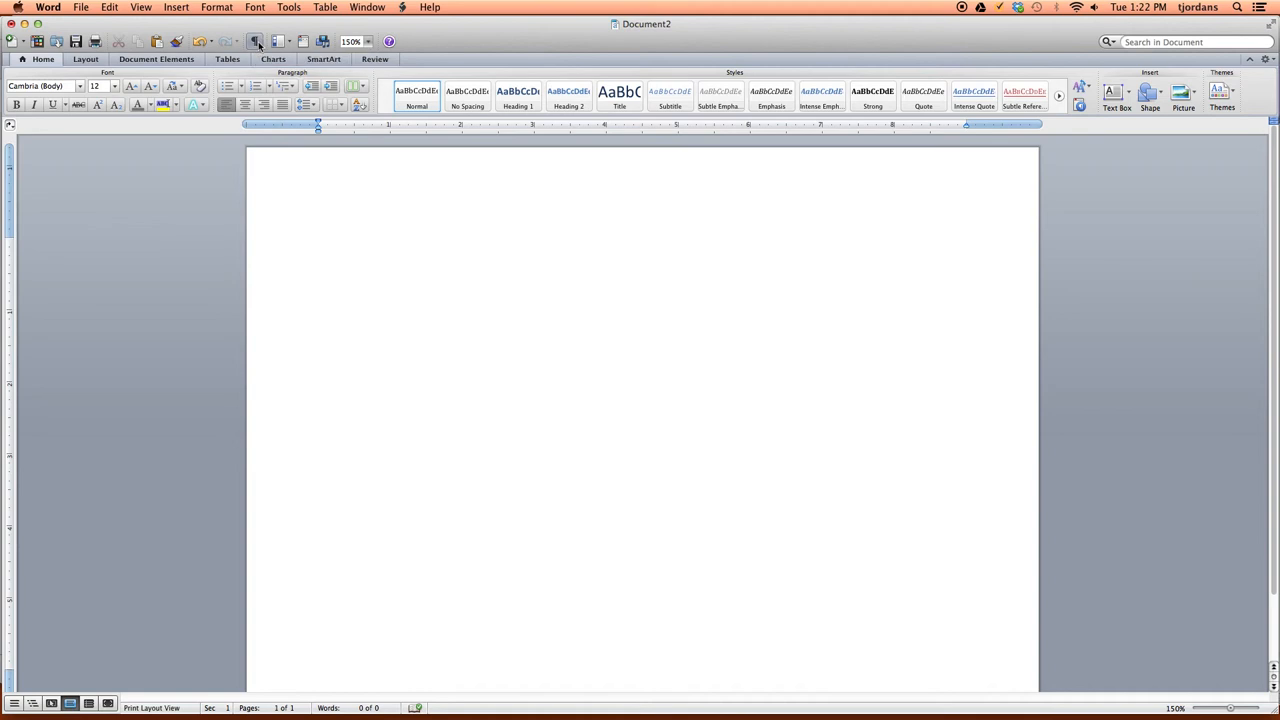
click(257, 42)
Set the document's top and bottom margins to .75 inch
click(217, 7)
click(229, 49)
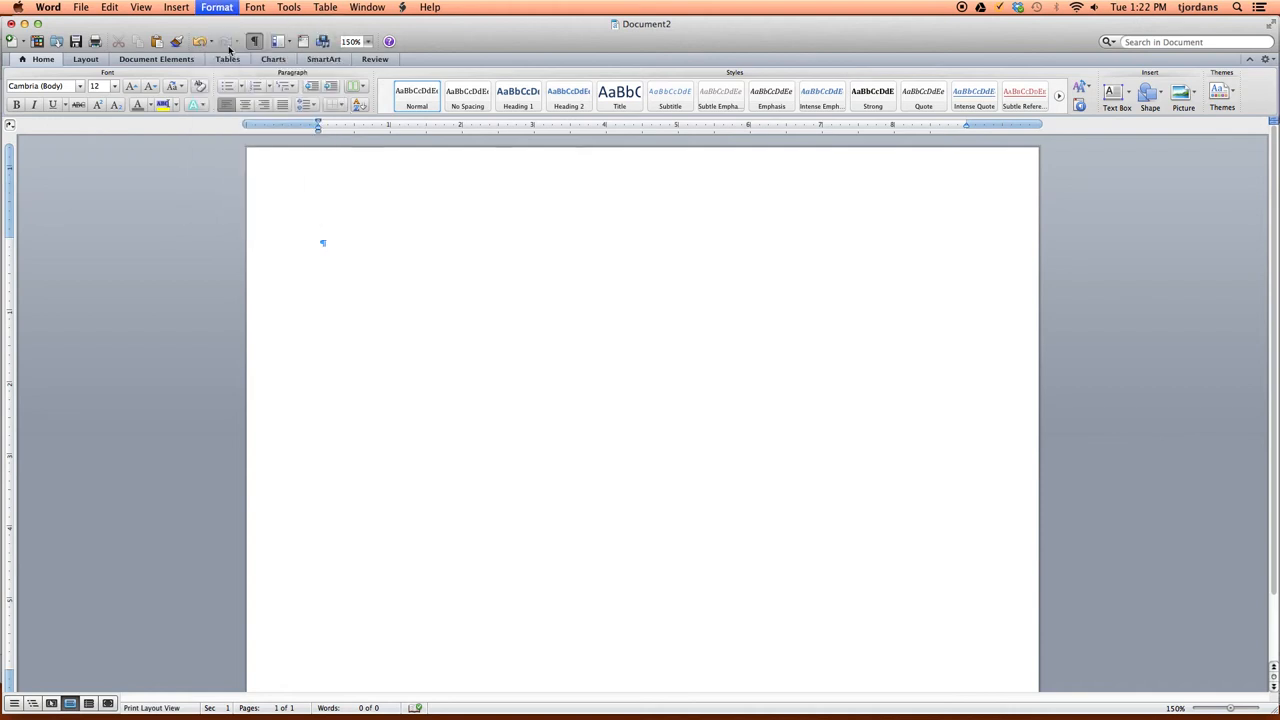
text(.7)
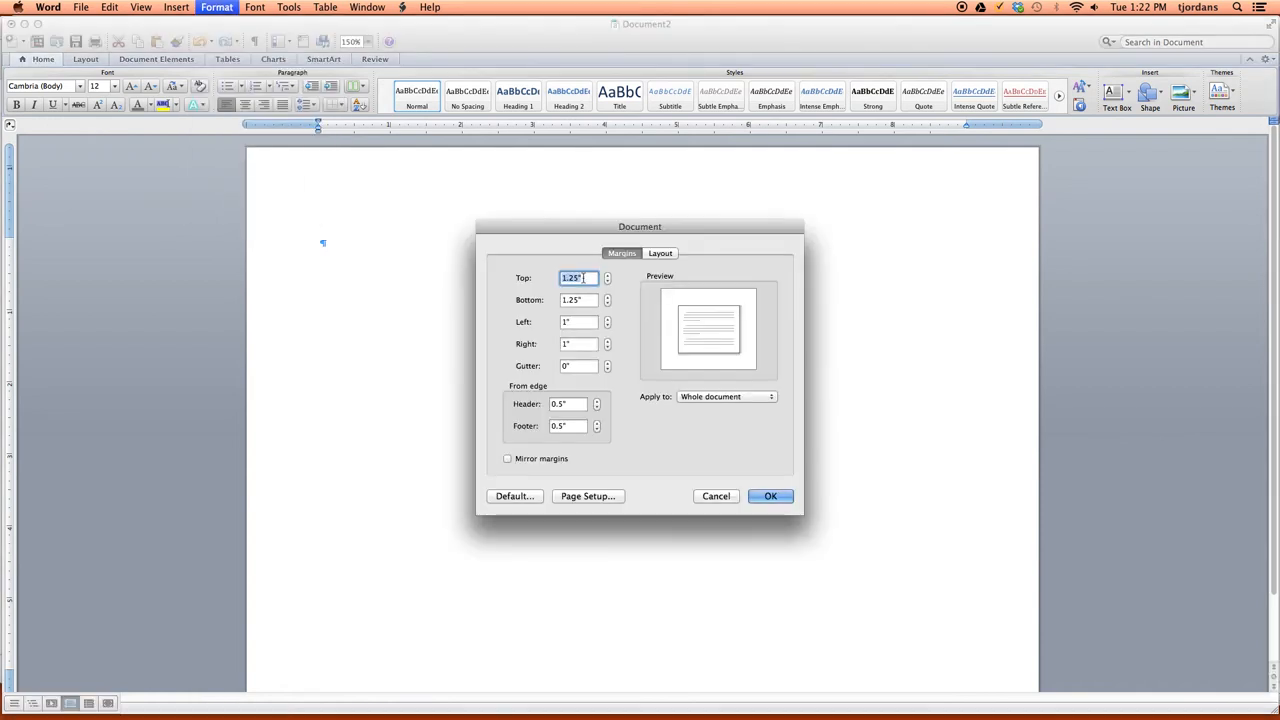
text(5)
key(Tab)
text(.785)
key(Tab)
key(shift+Tab)
text(.75)
key(Tab)
Set the left and right margins to .75 inch as well and apply the margin settings
text(.75)
key(Tab)
text(.475)
key(BackSpace)
key(BackSpace)
key(BackSpace)
key(BackSpace)
text(.75)
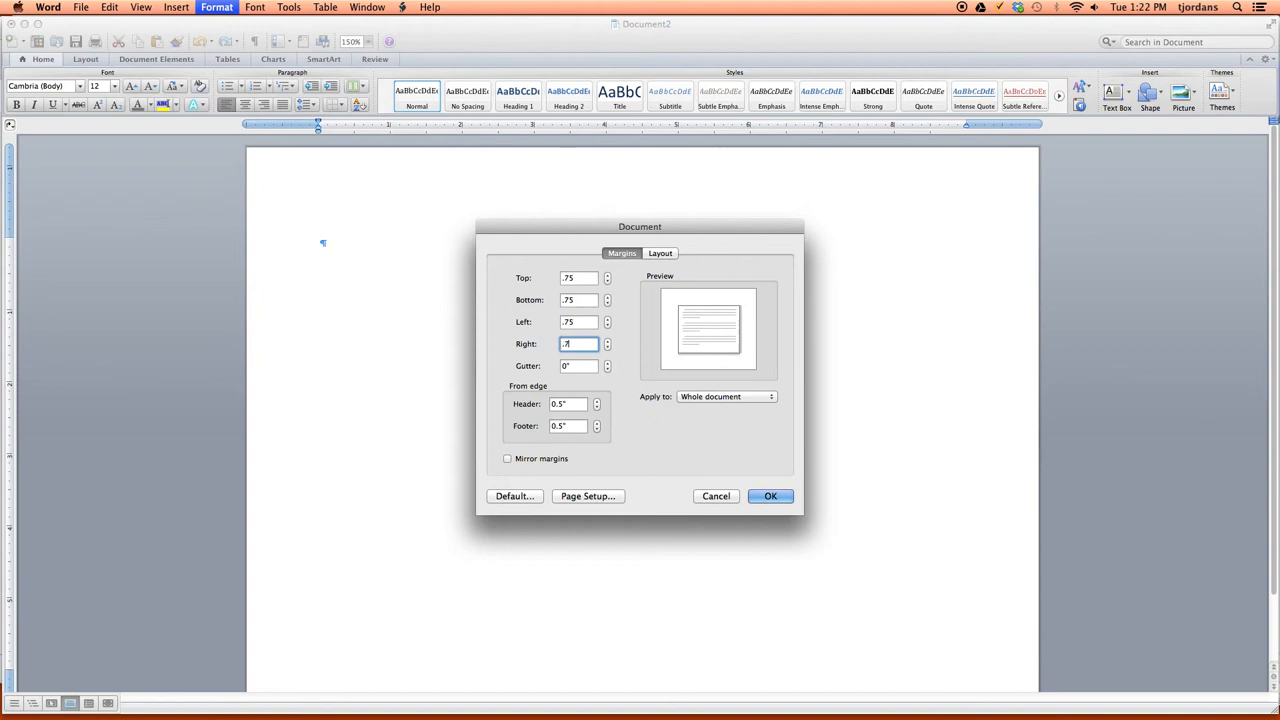
key(Tab)
click(768, 497)
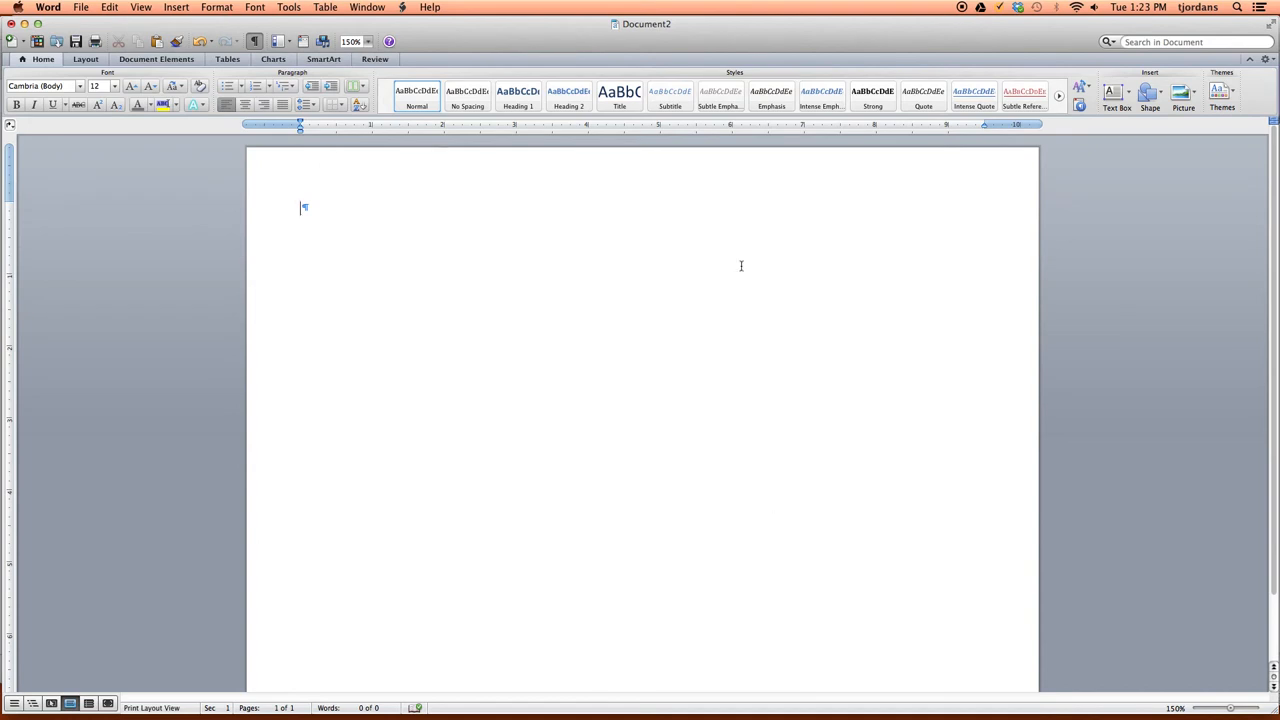
Format the whole document in three columns of equal width with a line between them
click(207, 9)
click(233, 102)
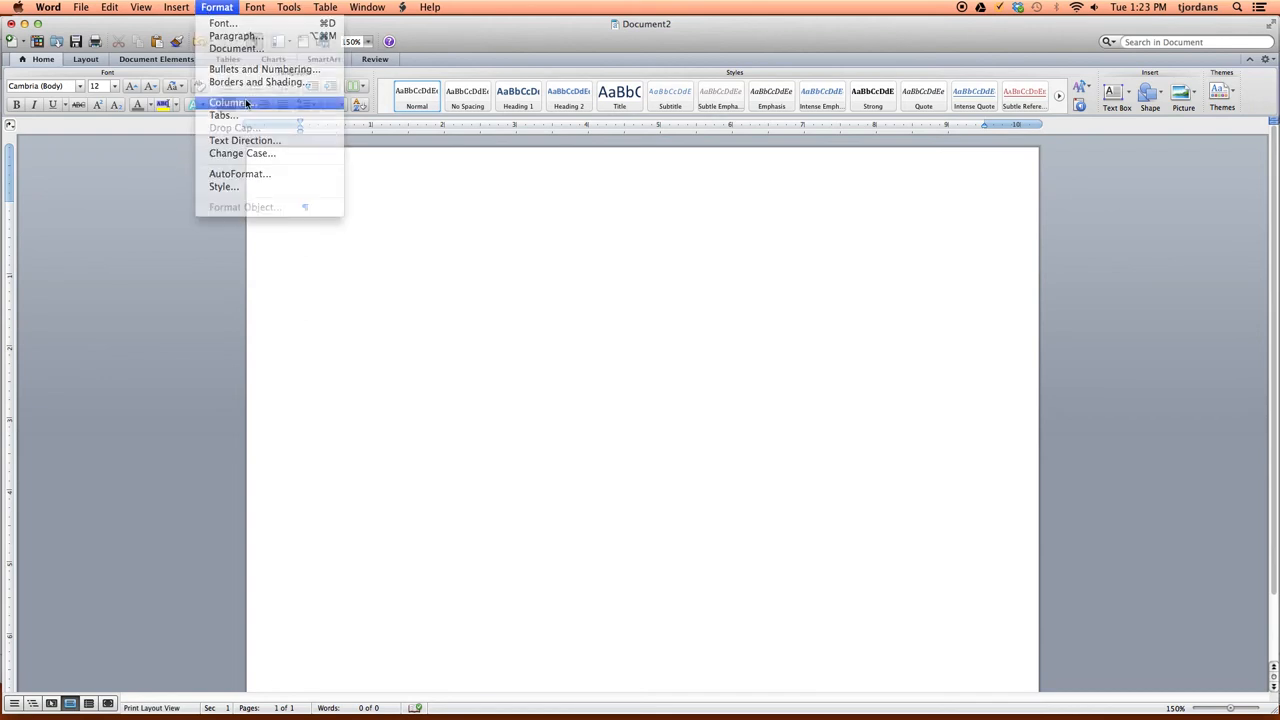
click(645, 270)
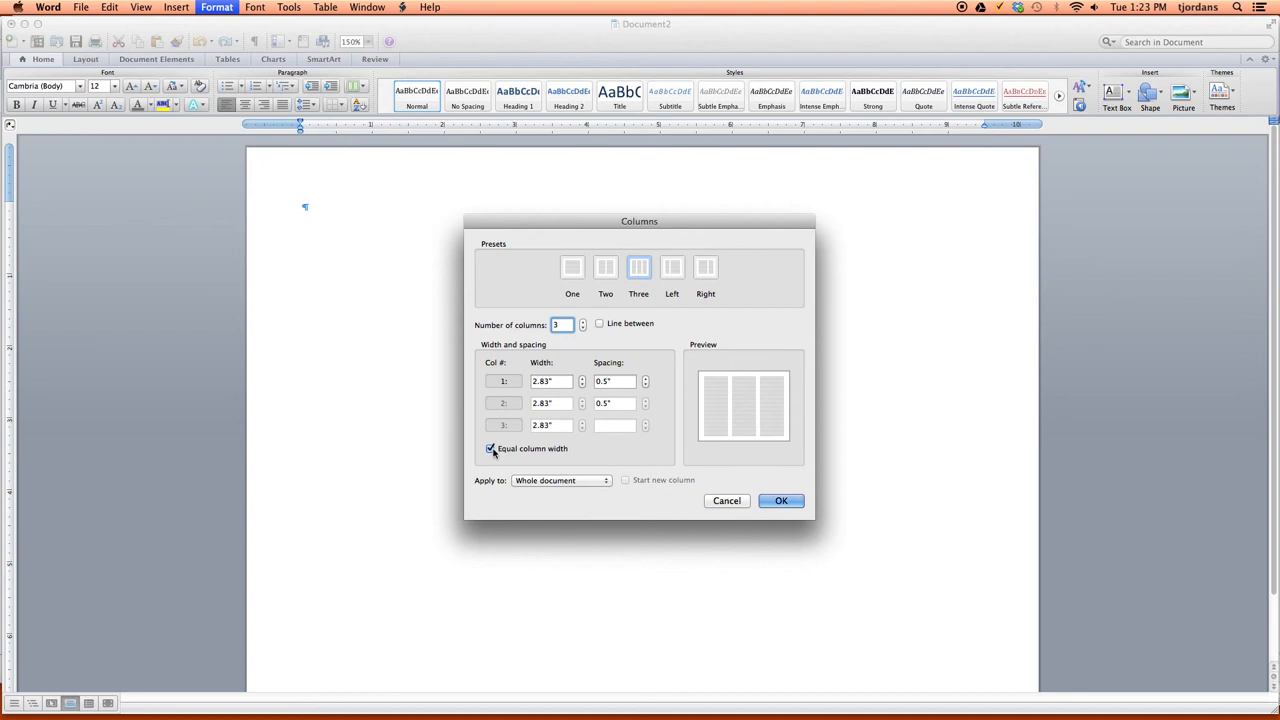
click(601, 325)
click(781, 501)
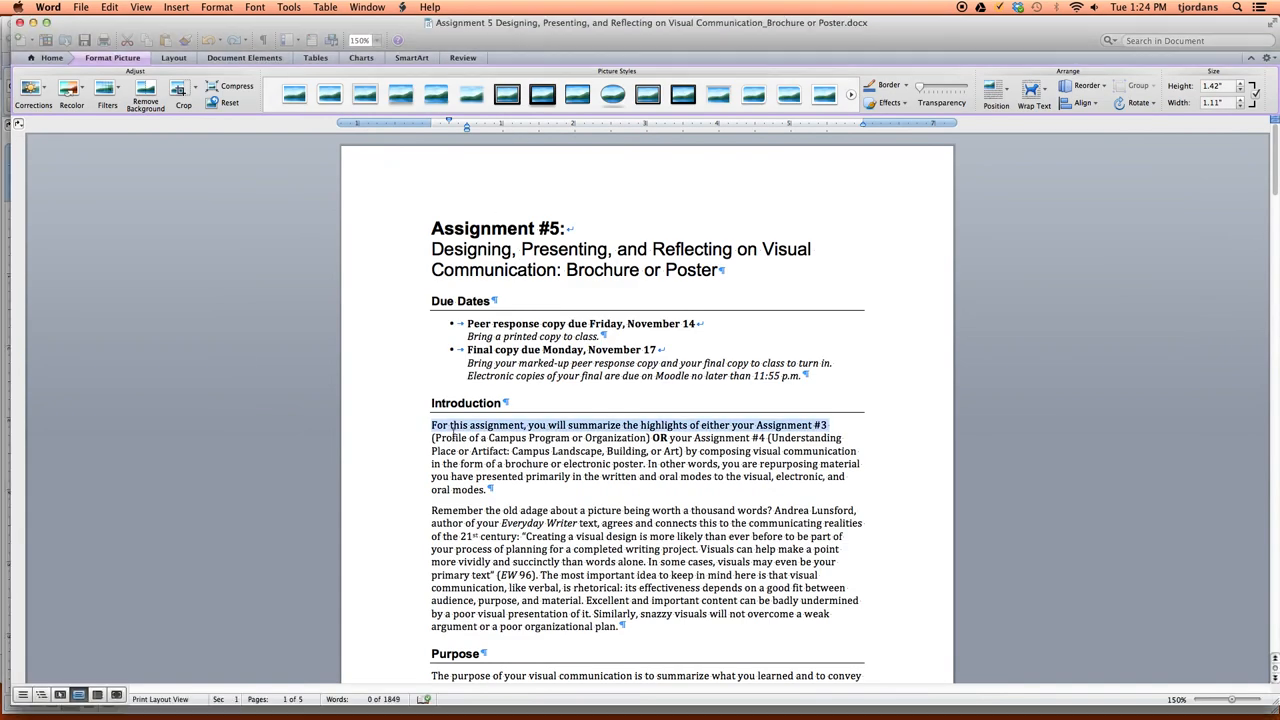
Copy the two Introduction paragraphs from the Assignment #5 document and paste them into the three-column document
drag(414, 431, 426, 577)
key(super+c)
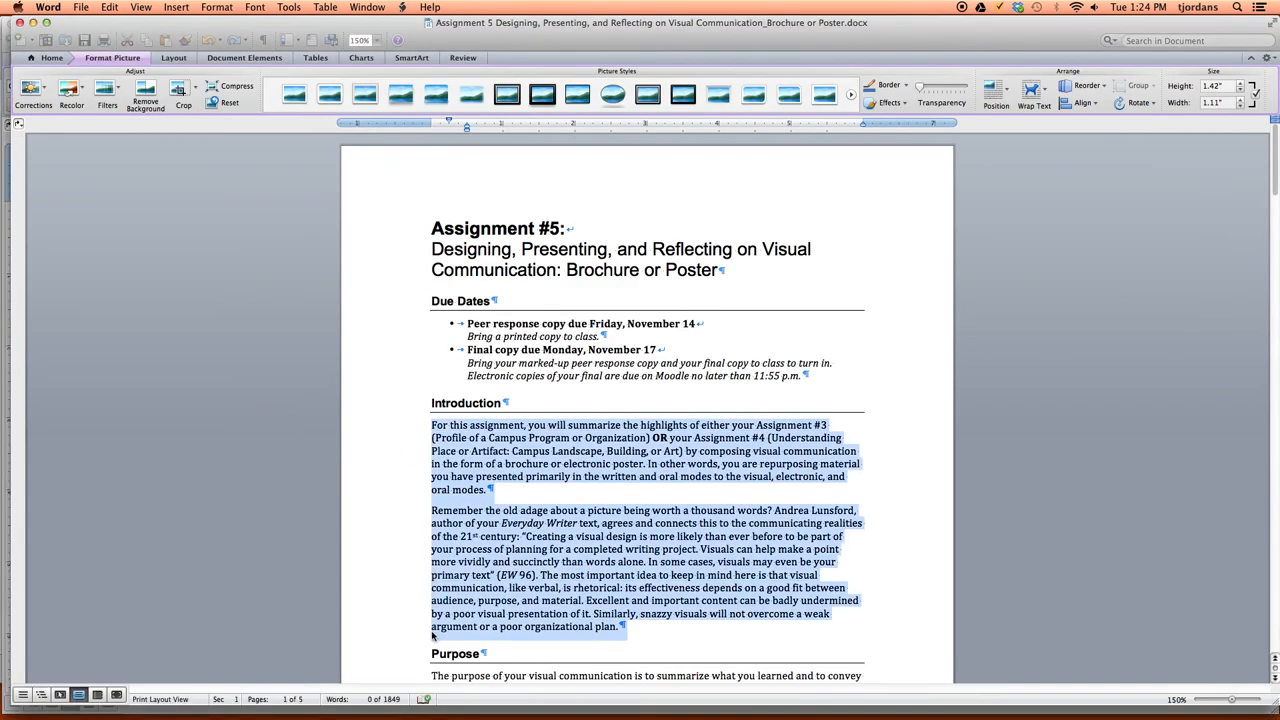
key(super+n)
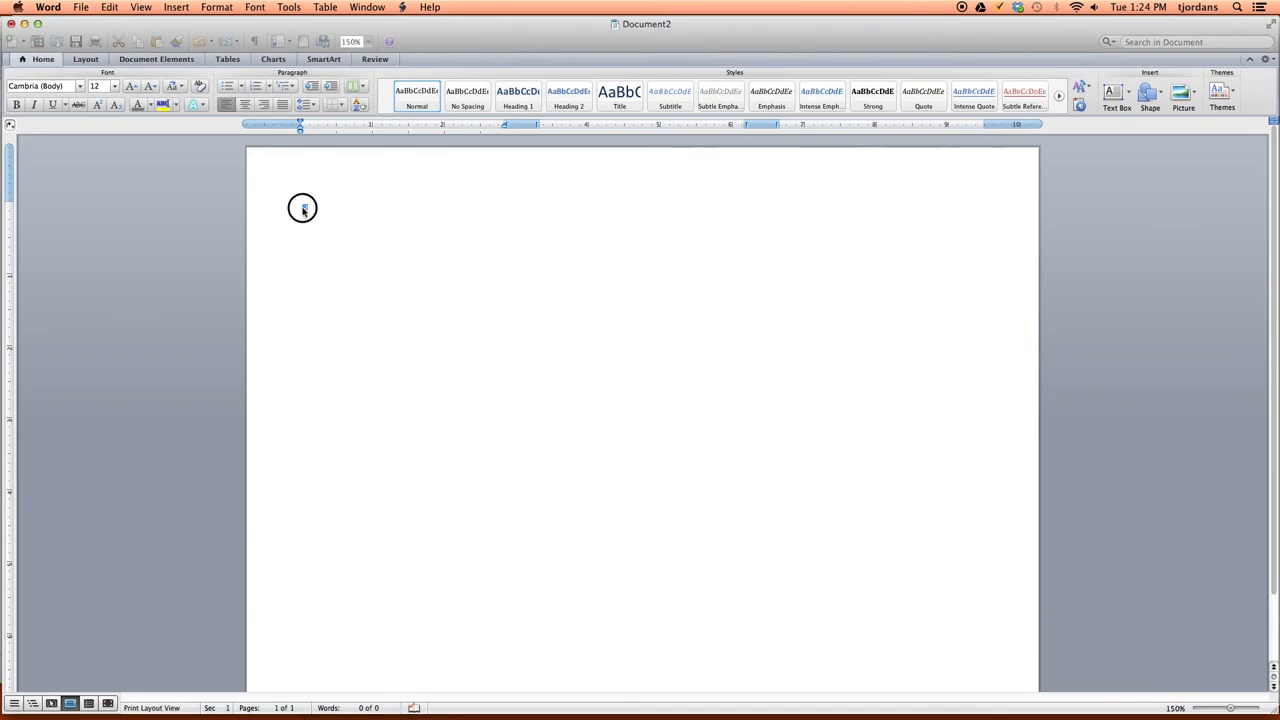
key(super+v)
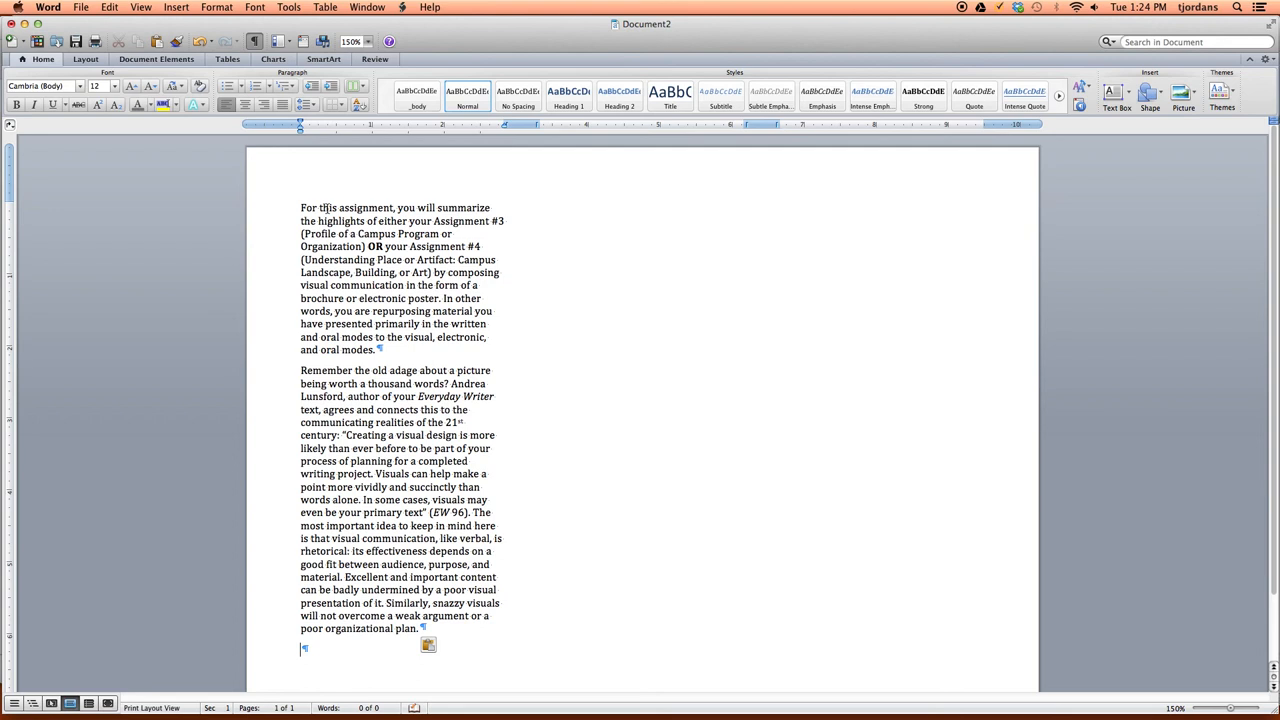
Paste the copied paragraphs repeatedly until the text runs through all three columns on both pages
text(For this assignment, you will summarize the highlights of either your Assignment #3 (Profile of a Campus Program or Organization) OR your Assignment #4 (Understanding Place or Artifact: Campus Landscape, Building, or Art) by composing visual communication in the form of a brochure or electronic poster. In other words, you are repurposing material you have presented primarily in the written and oral modes to the visual, electronic, and oral modes.\nRemember the old adage about a picture being worth a thousand words? Andrea Lunsford, author of your Everyday Writer text, agrees and connects this to the communicating realities of the 21st century: "Creating a visual design is more likely than ever before to be part of your process of planning for a completed writing project. Visuals can help make a point more vividly and succinctly than words alone. In some cases, visuals may even be your primary text" (EW 96). The most important idea to keep in mind here is that visual communication, like verbal, is rhetorical: its effectiveness depends on a good fit between audience, purpose, and material. Excellent and important content can be badly undermined by a poor visual presentation of it. Similarly, snazzy visuals will not overcome a weak argument or a poor organizational plan.)
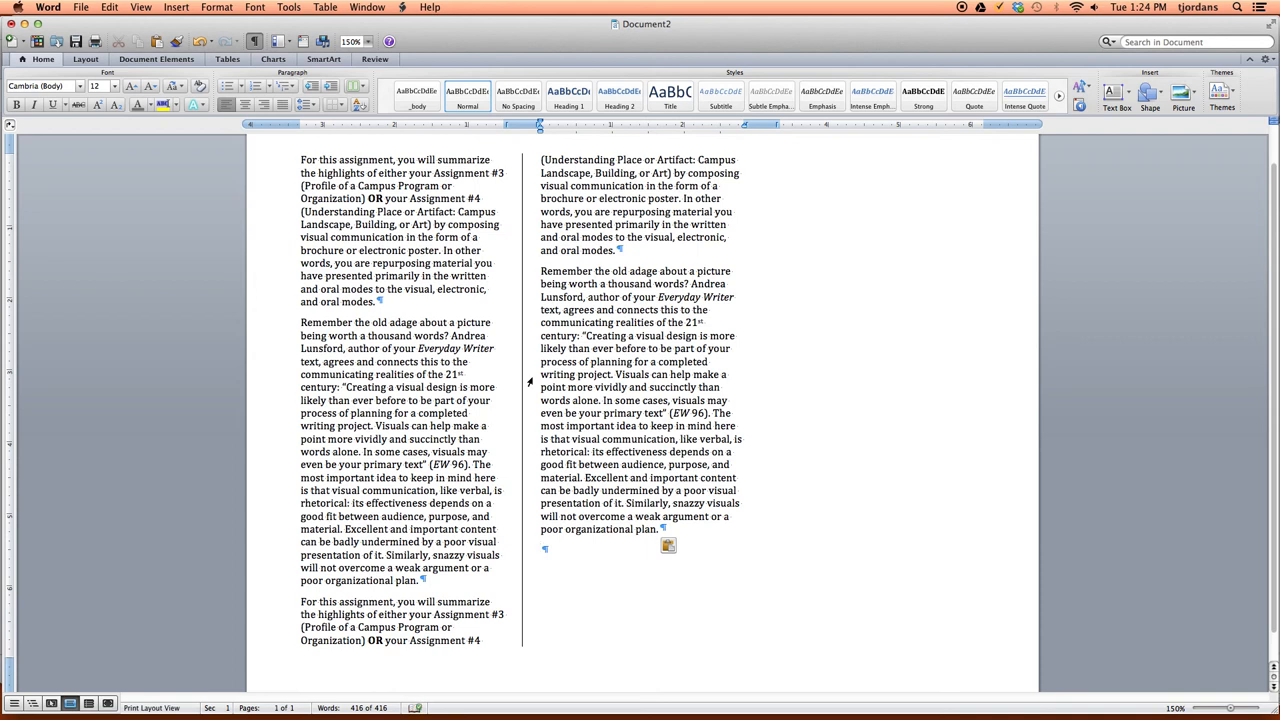
key(super+v)
key(super+v)
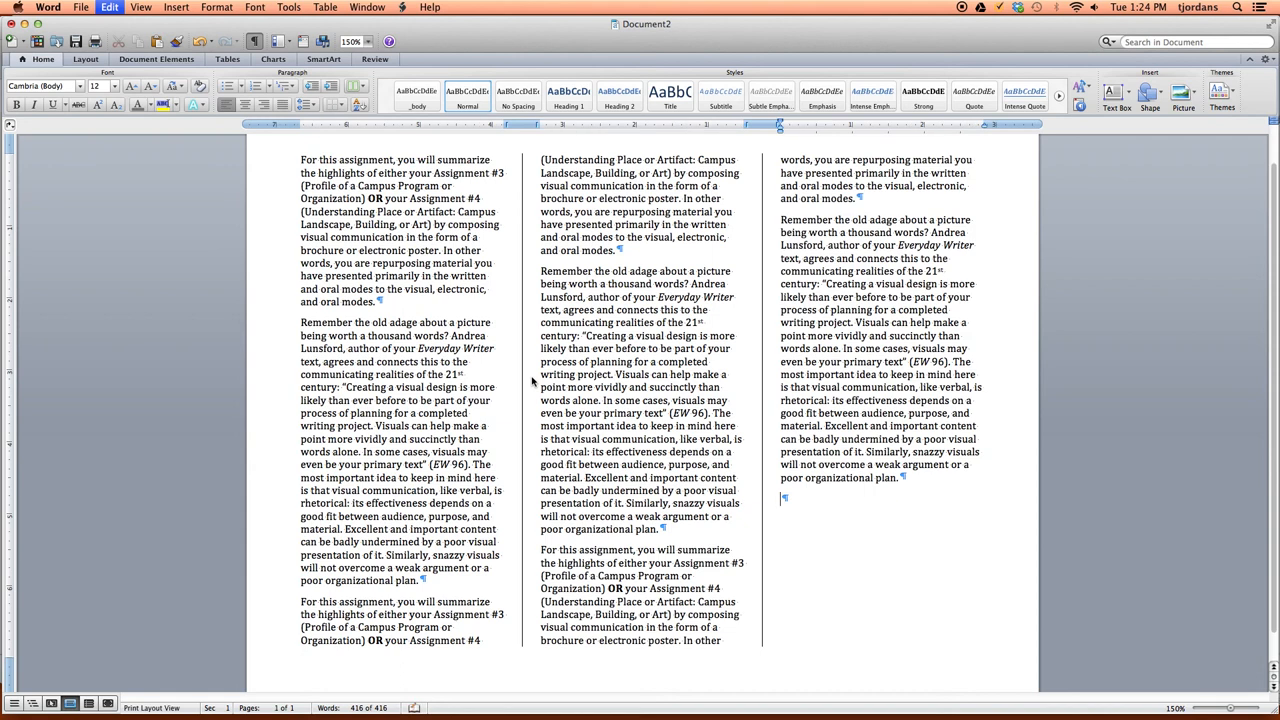
key(super+v)
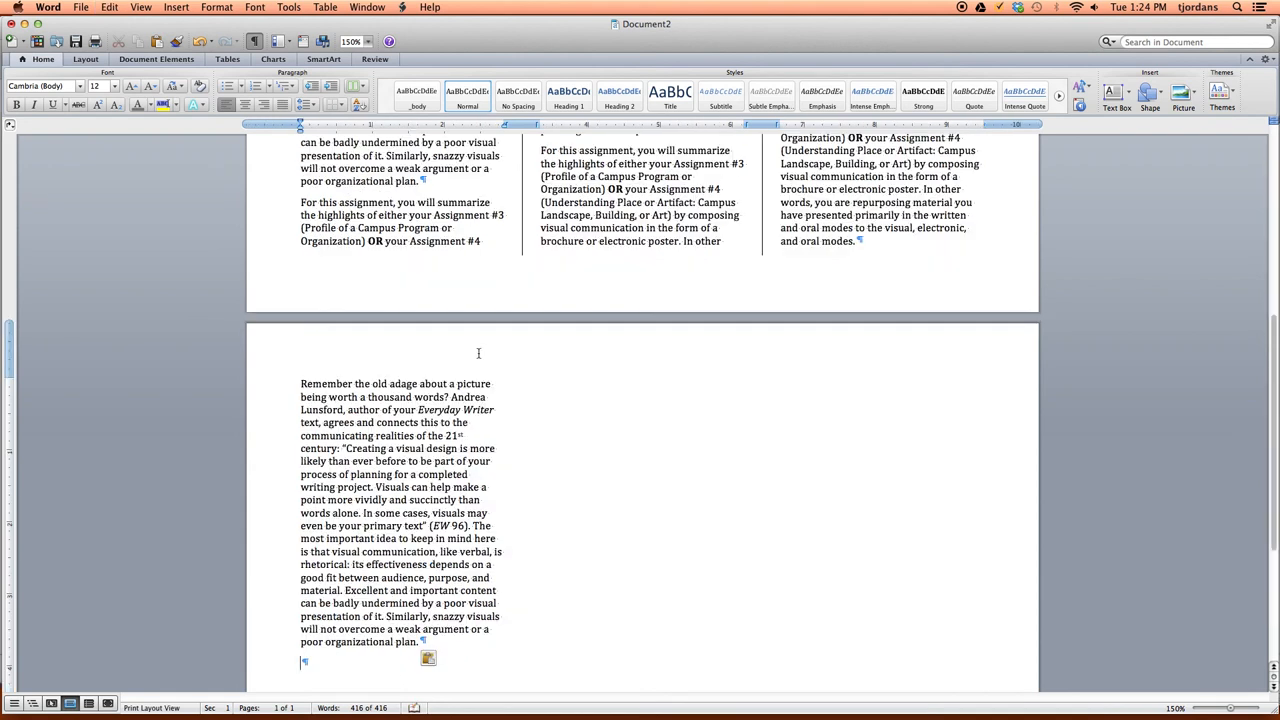
text(Remember the old adage about a picture being worth a thousand words? Andrea Lunsford, author of your Everyday Writer text, agrees and connects this to the communicating realities of the 21st century: "Creating a visual design is more likely than ever before to be part of your process of planning for a completed writing project. Visuals can help make a point more vividly and succinctly than words alone. In some cases, visuals may even be your primary text" (EW 96). The most important idea to keep in mind here is that visual communication, like verbal, is rhetorical: its effectiveness depends on a good fit between audience, purpose, and material. Excellent and important content can be badly undermined by a poor visual presentation of it. Similarly, snazzy visuals will not overcome a weak argument or a poor organizational plan.\nFor this assignment, you will summarize the highlights of either your Assignment #3 (Profile of a Campus Program or Organization) OR your Assignment #4 (Understanding Place or Artifact: Campus Landscape, Building, or Art) by composing visual communication in the form of a brochure or electronic poster. In other words, you are repurposing material you have presented primarily in the written and oral modes to the visual, electronic, and oral modes.)
text(Remember the old adage about a picture being worth a thousand words? Andrea Lunsford, author of your Everyday Writer text, agrees and connects this to the communicating realities of the 21st century: "Creating a visual design is more likely than ever before to be part of your process of planning for a completed writing project. Visuals can help make a point more vividly and succinctly than words alone. In some cases, visuals may even be your primary text" (EW 96). The most important idea to keep in mind here is that visual communication, like verbal, is rhetorical: its effectiveness depends on a good fit between audience, purpose, and material. Excellent and important content can be badly undermined by a poor visual presentation of it. Similarly, snazzy visuals will not overcome a weak argument or a poor organizational plan.\nFor this assignment, you will summarize the highlights of either your Assignment #3 (Profile of a Campus Program or Organization) OR your Assignment #4 (Understanding Place or Artifact: Campus Landscape, Building, or Art) by composing visual communication in the form of a brochure or electronic poster. In other words, you are repurposing material you have presented primarily in the written and oral modes to the visual, electronic, and oral modes.)
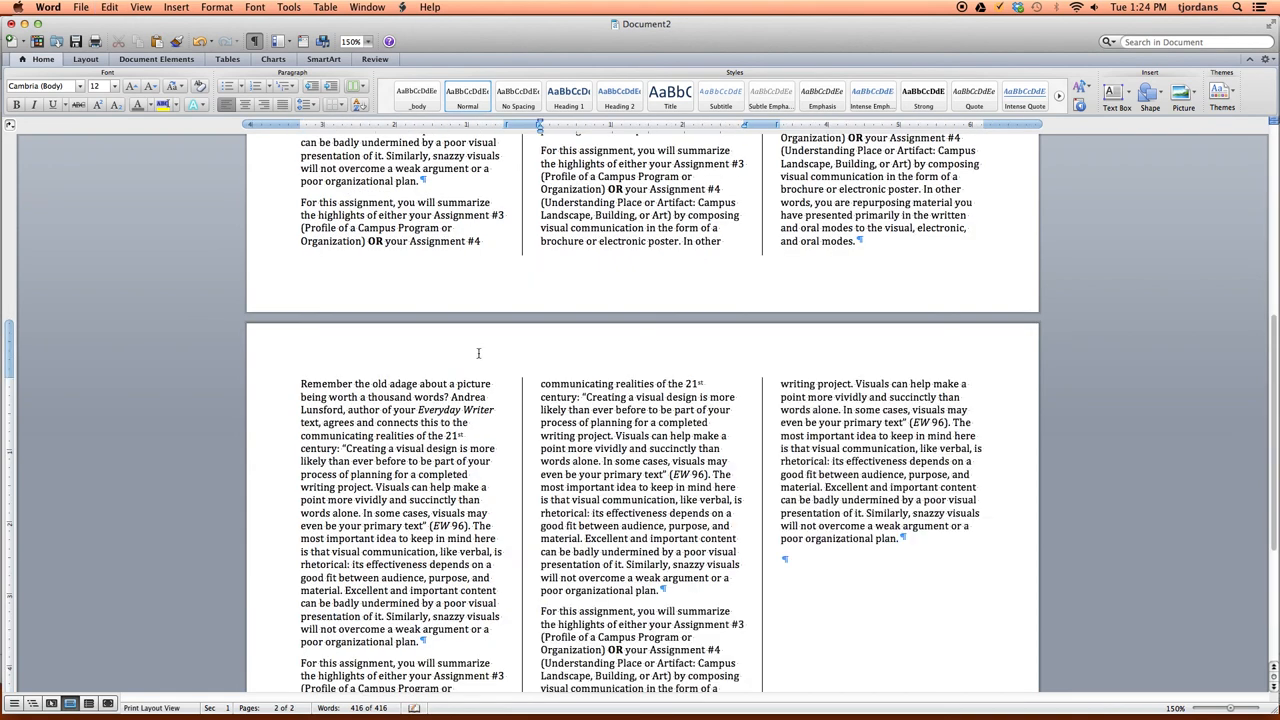
Insert the "boy at computer" clip from the Academic category of the clip art gallery at the start of the first page's third column
scroll(543, 340, up, 5)
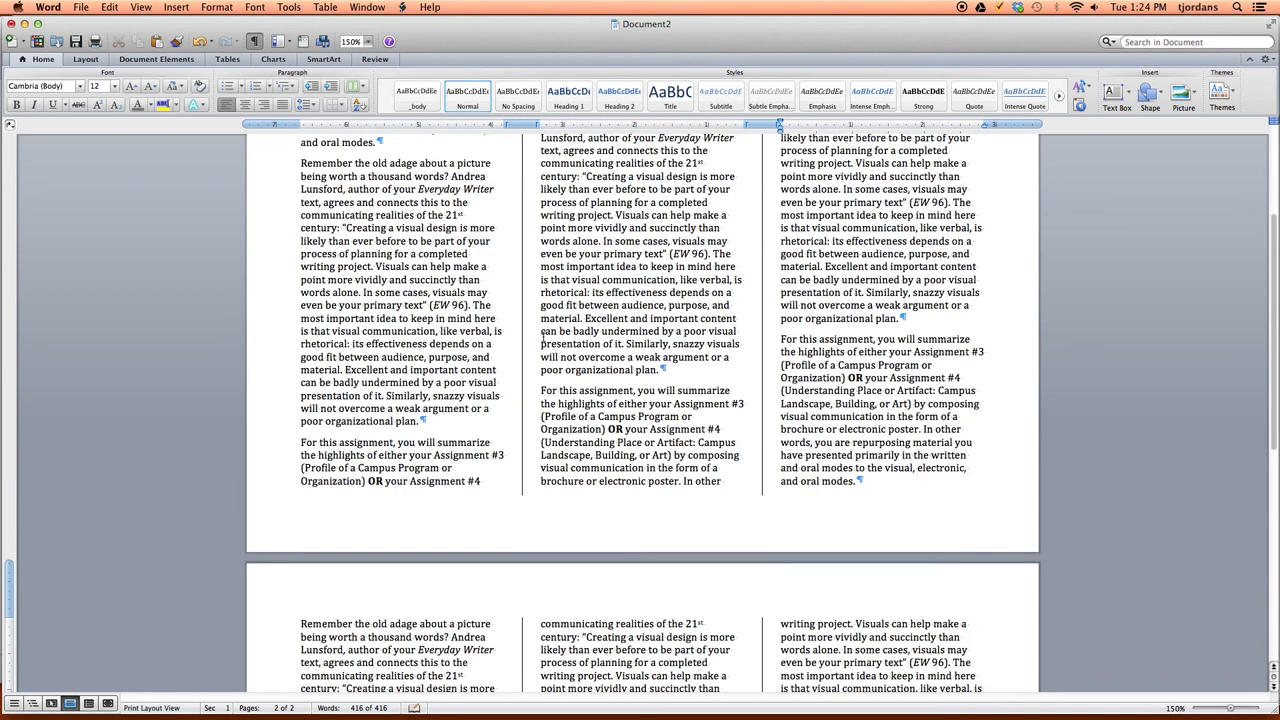
scroll(543, 340, up, 4)
drag(542, 246, 651, 526)
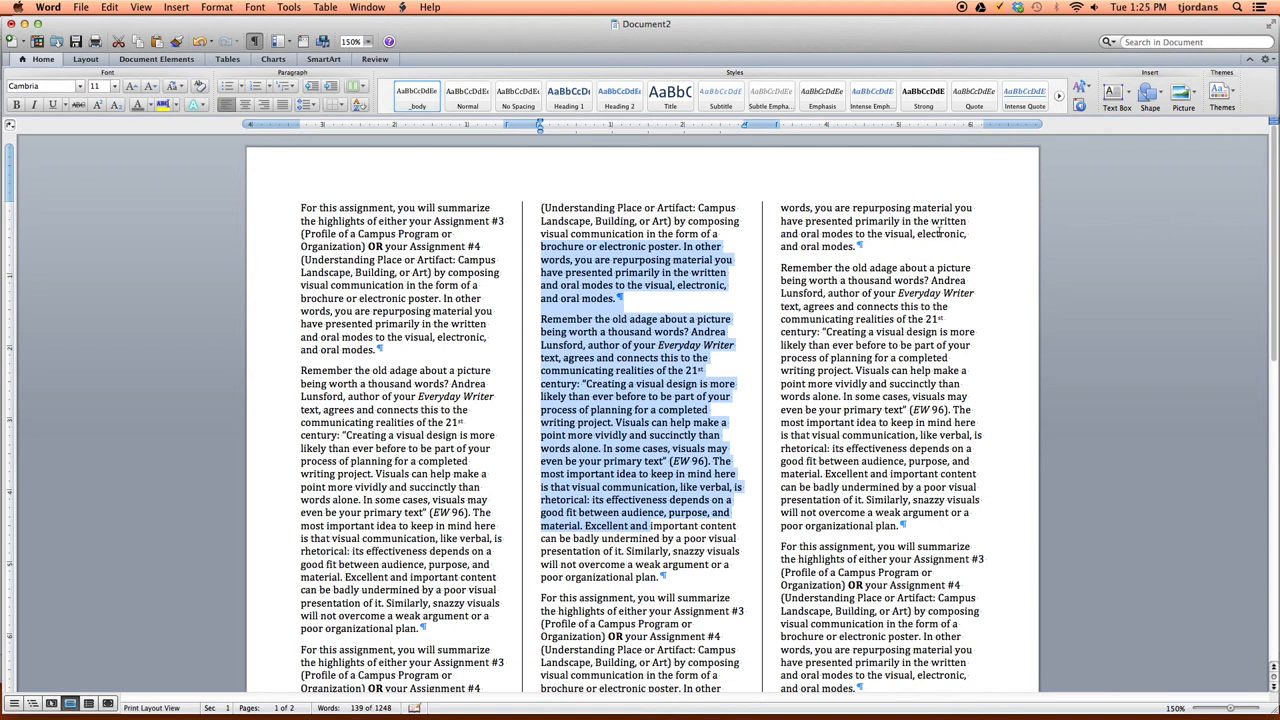
click(918, 281)
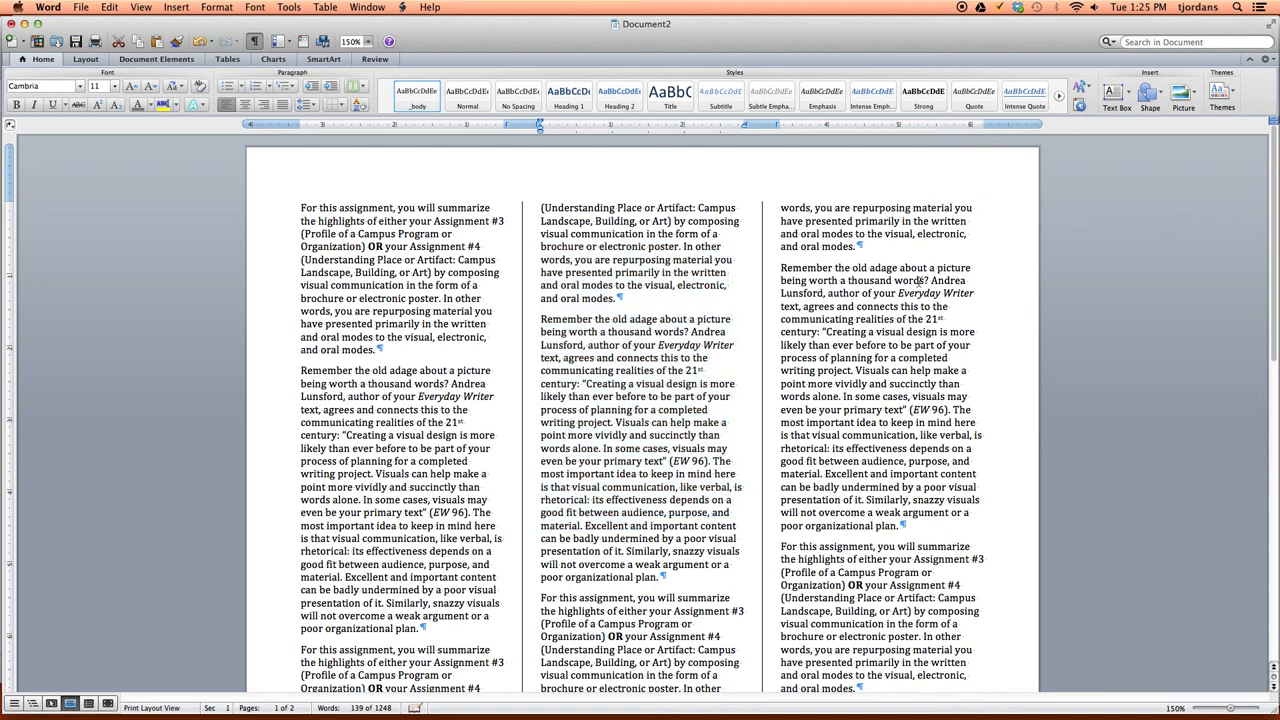
click(782, 206)
click(166, 8)
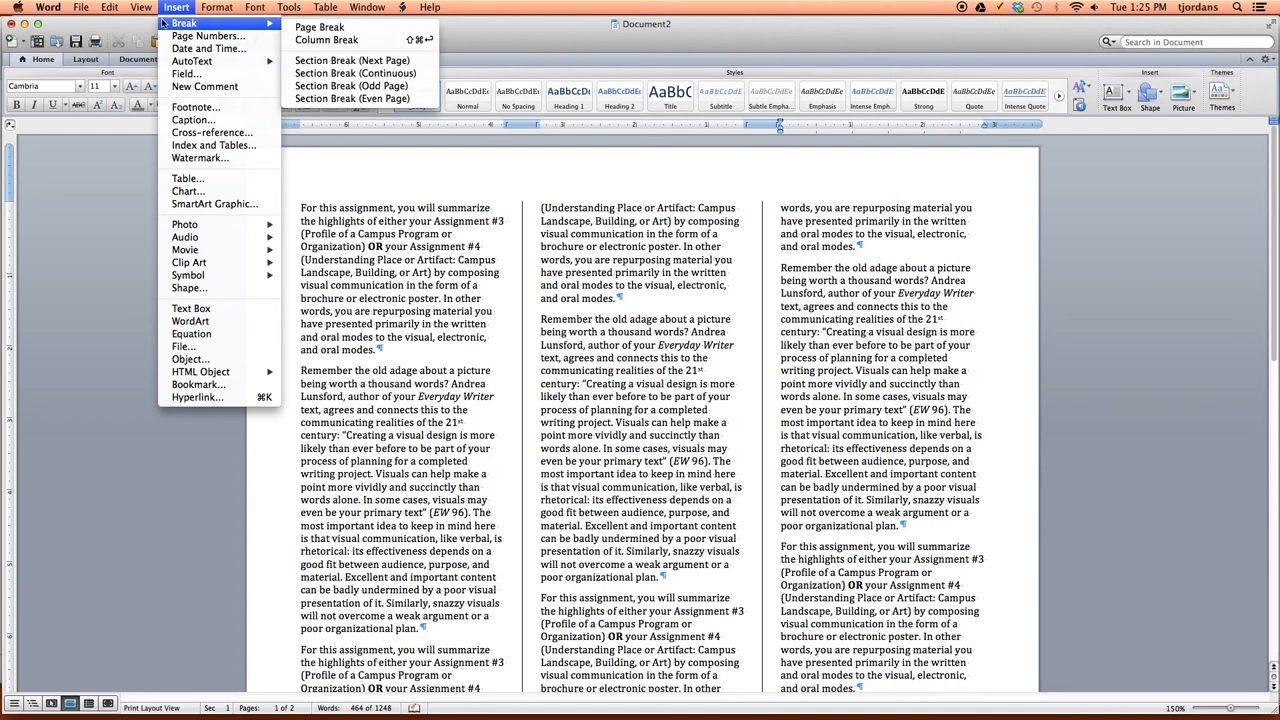
mouse_move(229, 262)
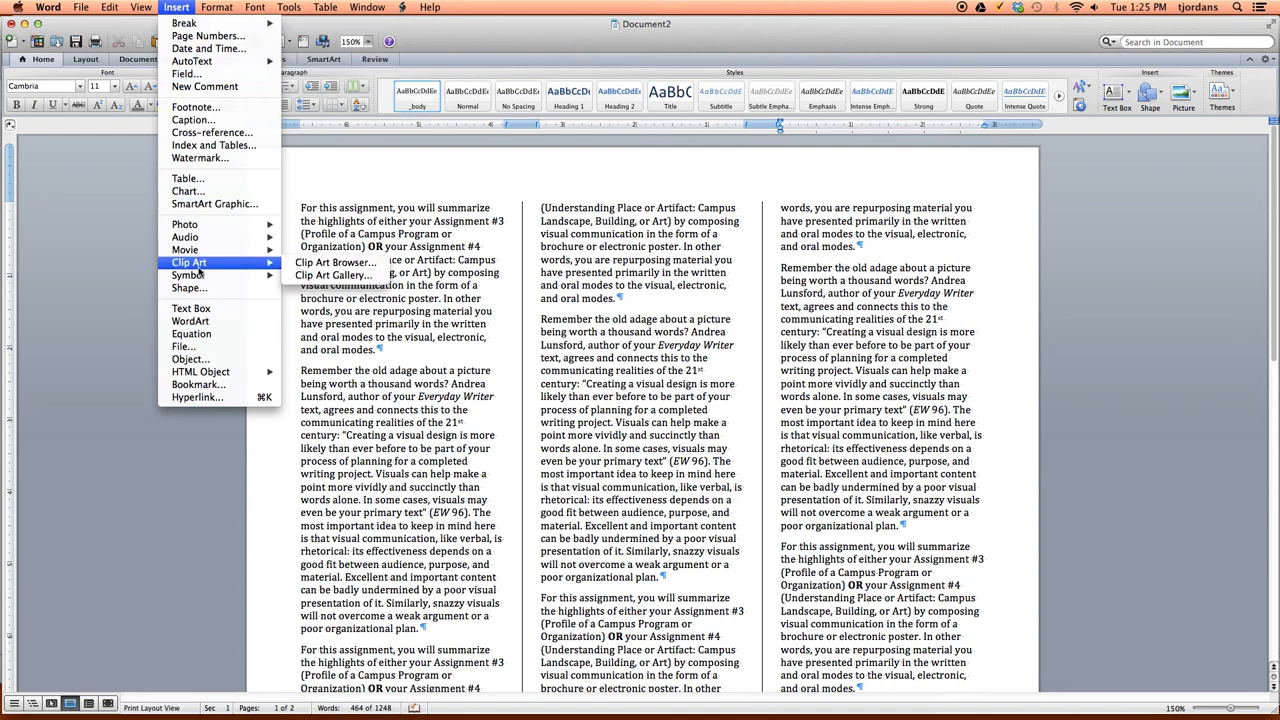
click(346, 268)
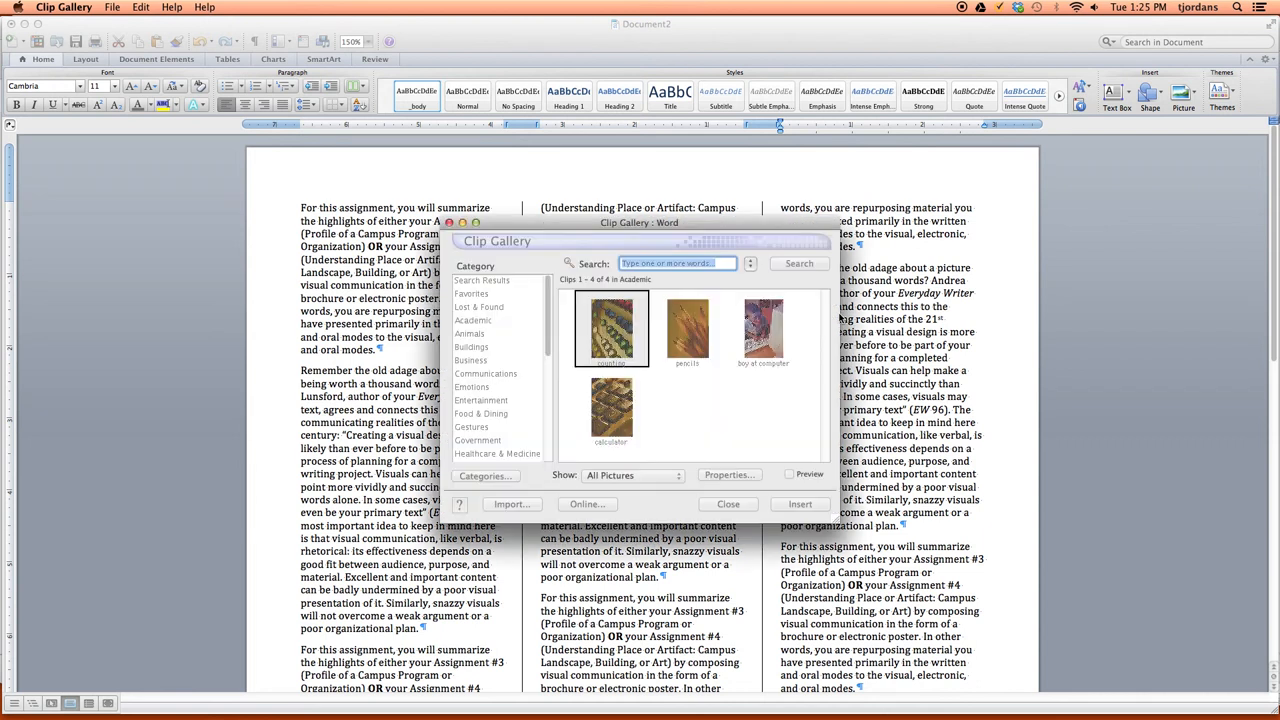
click(762, 325)
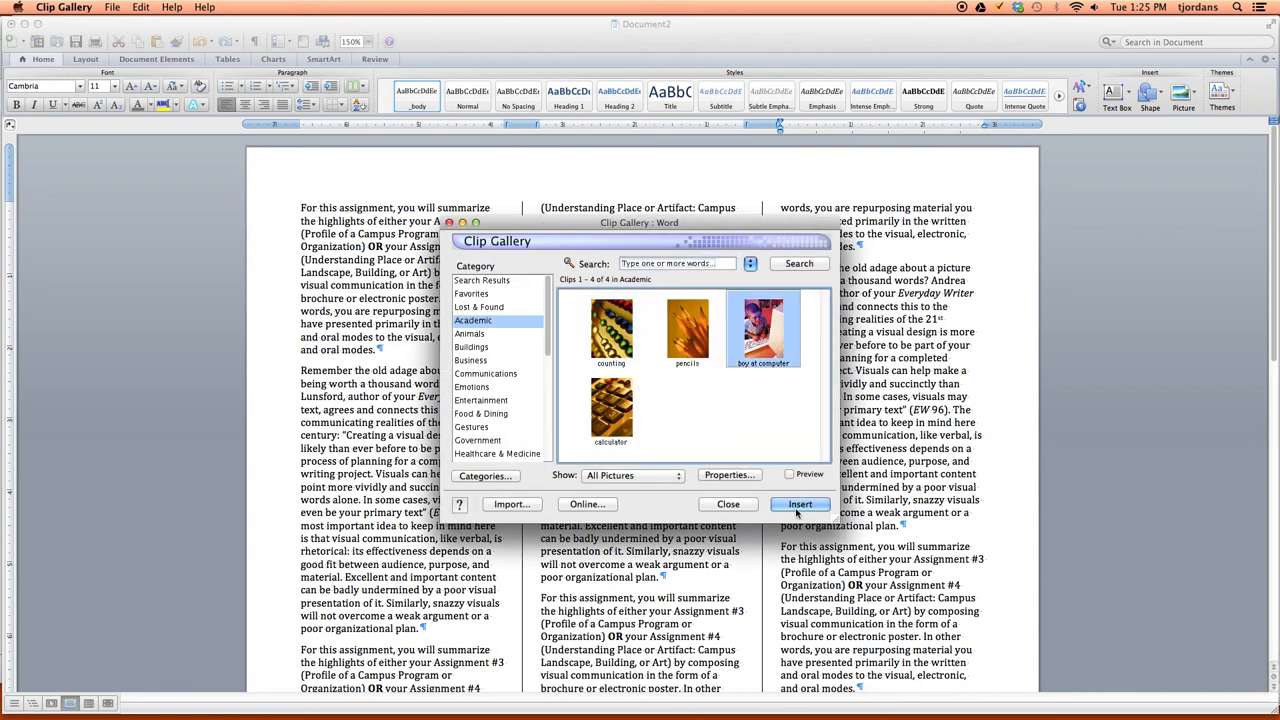
click(800, 504)
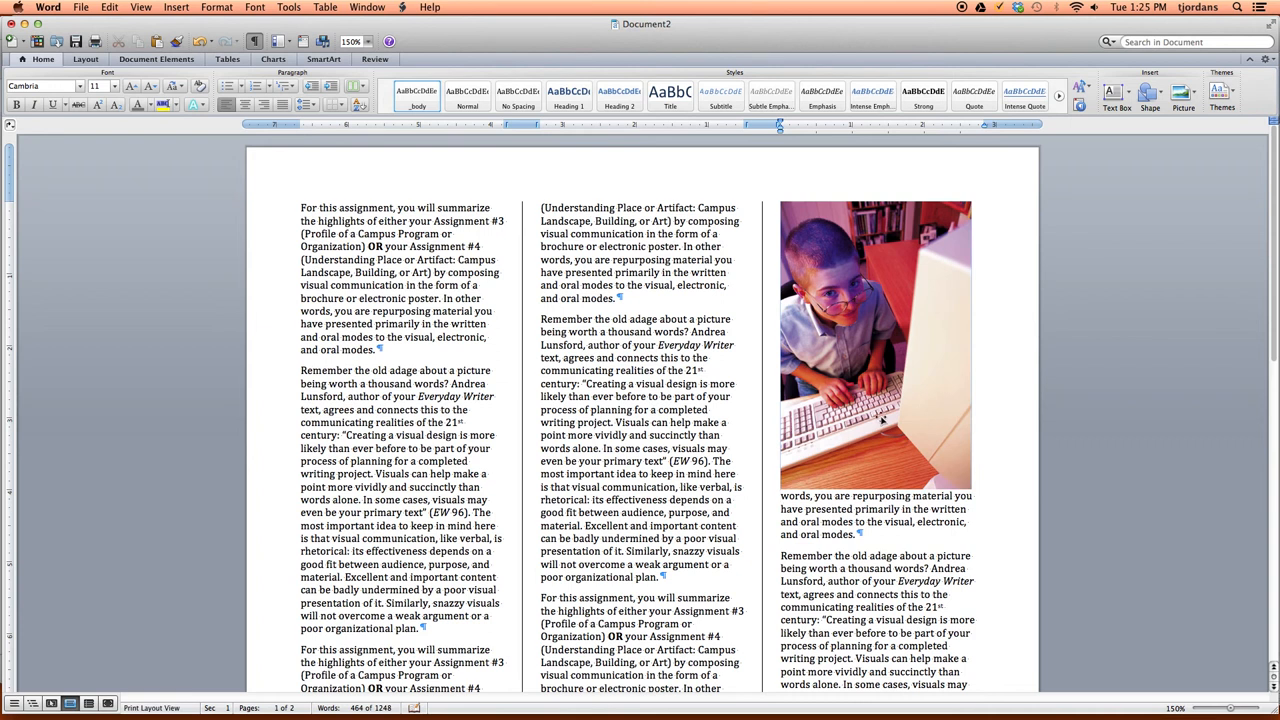
Set the boy-at-computer picture's text wrapping to Top and Bottom and move it to the top of the third column
drag(841, 431, 874, 397)
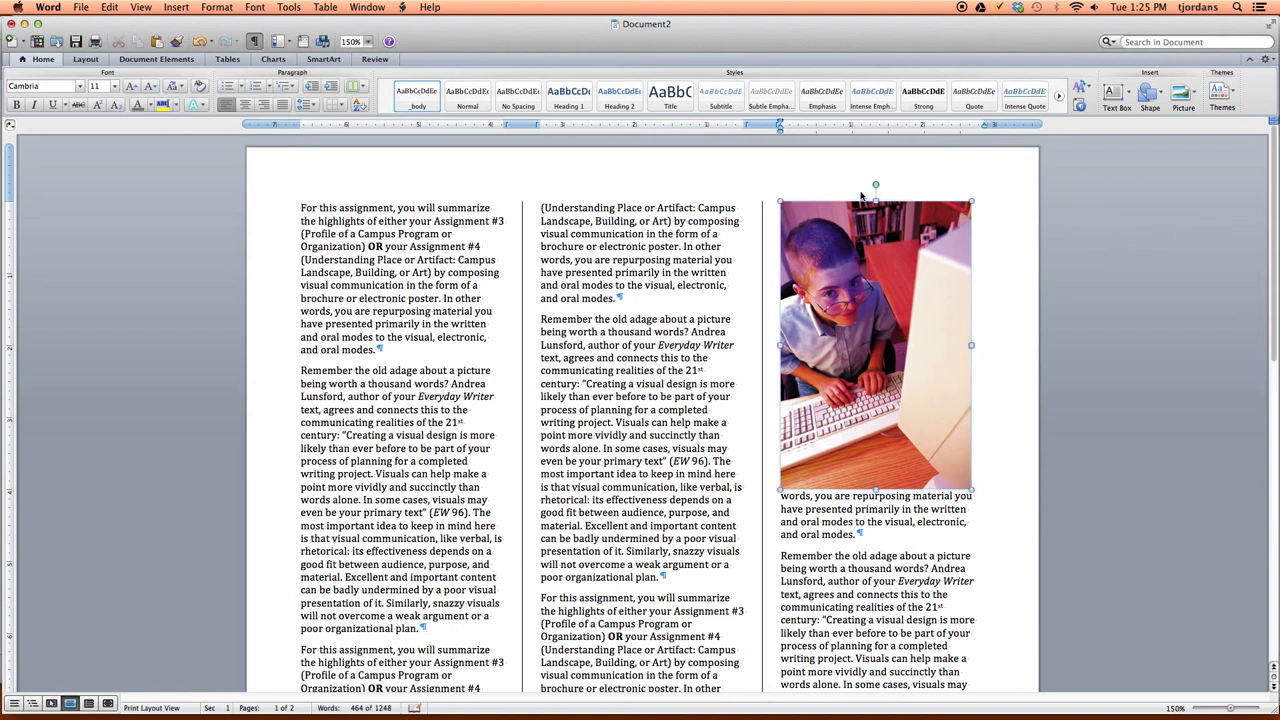
click(910, 257)
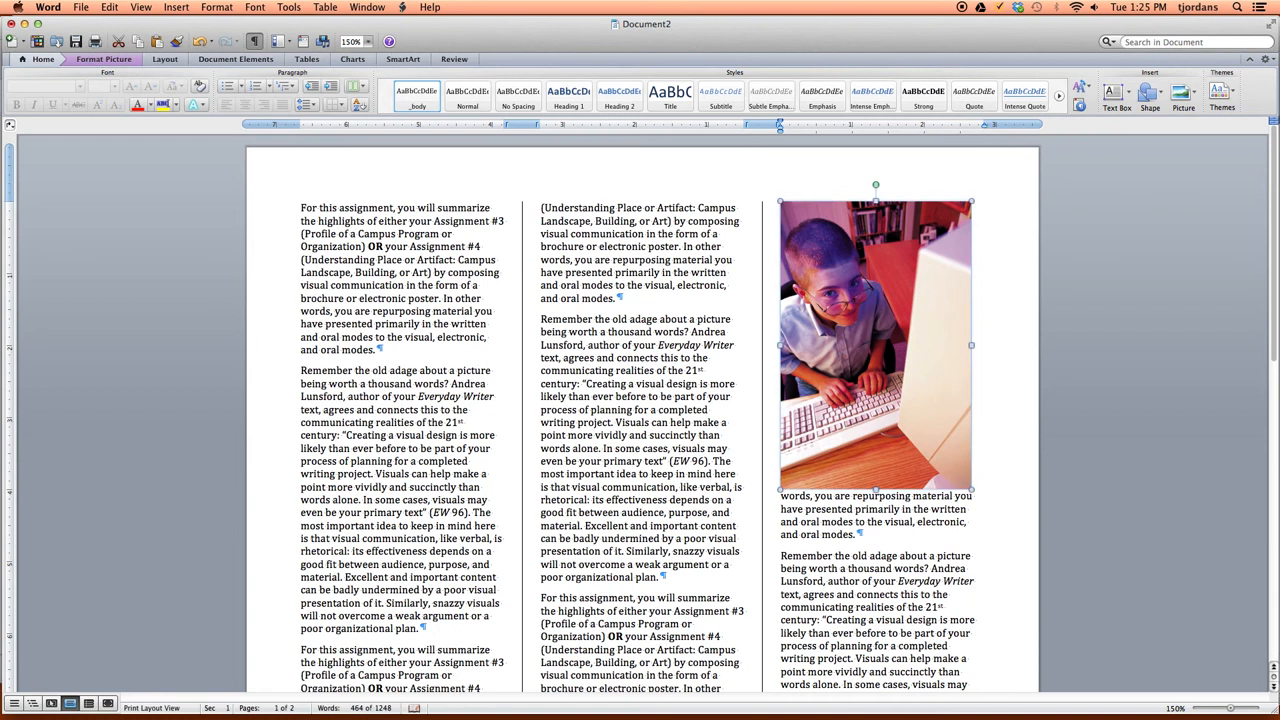
click(90, 60)
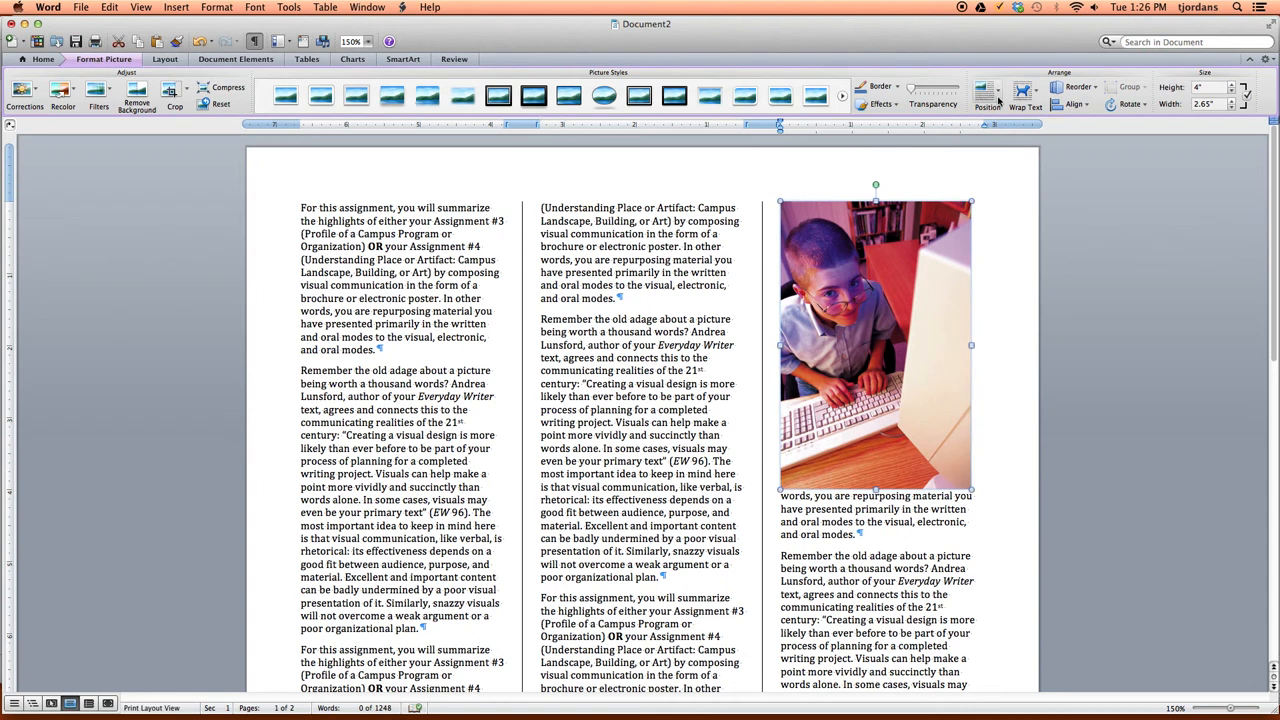
click(1023, 95)
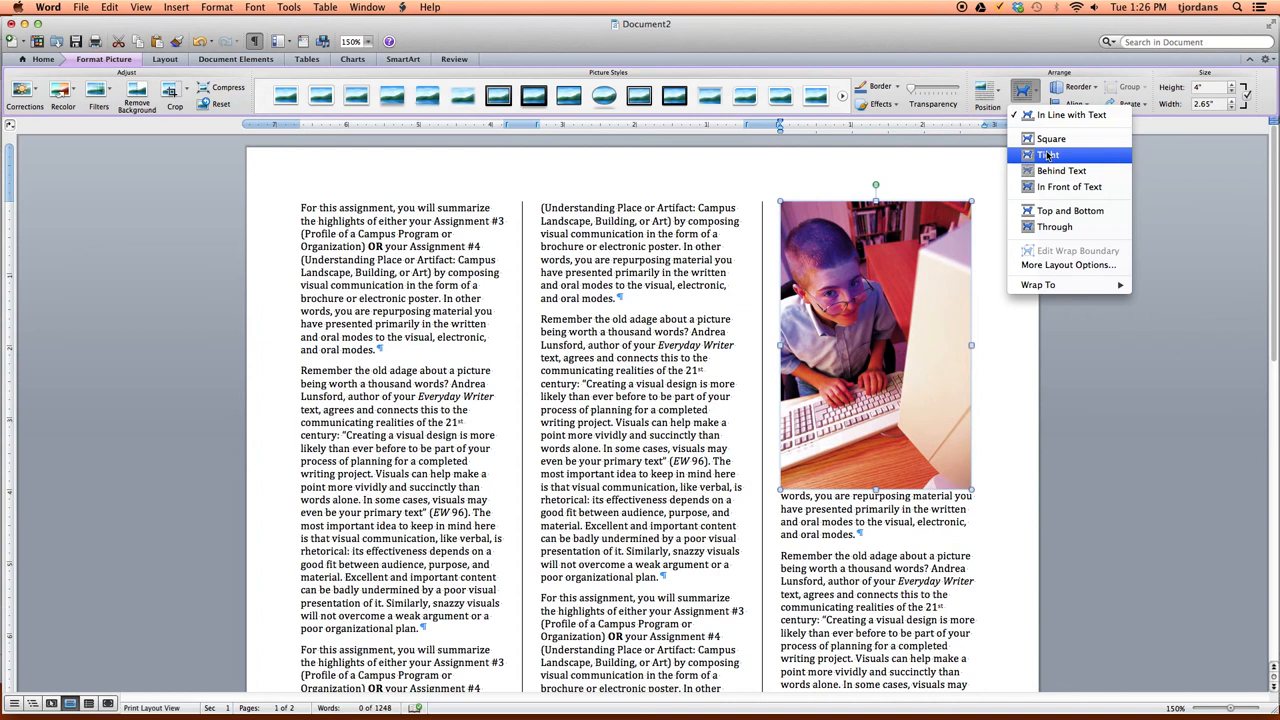
click(1066, 212)
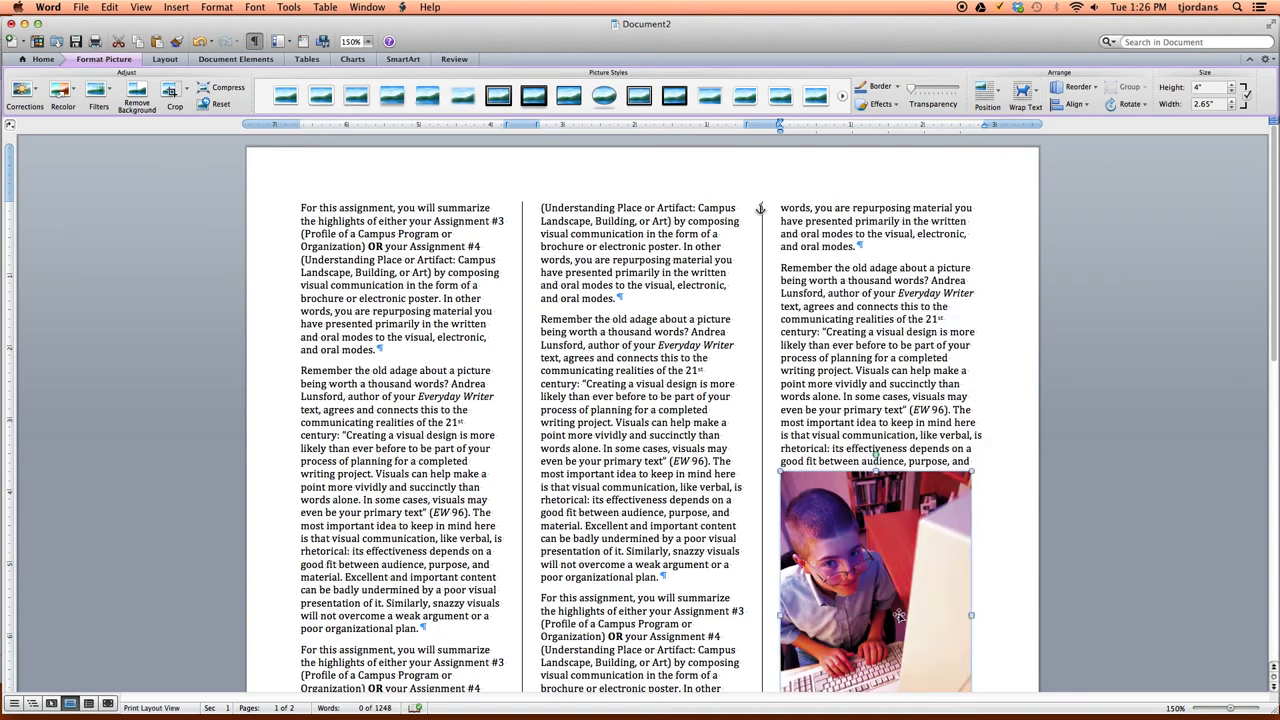
drag(857, 494, 860, 322)
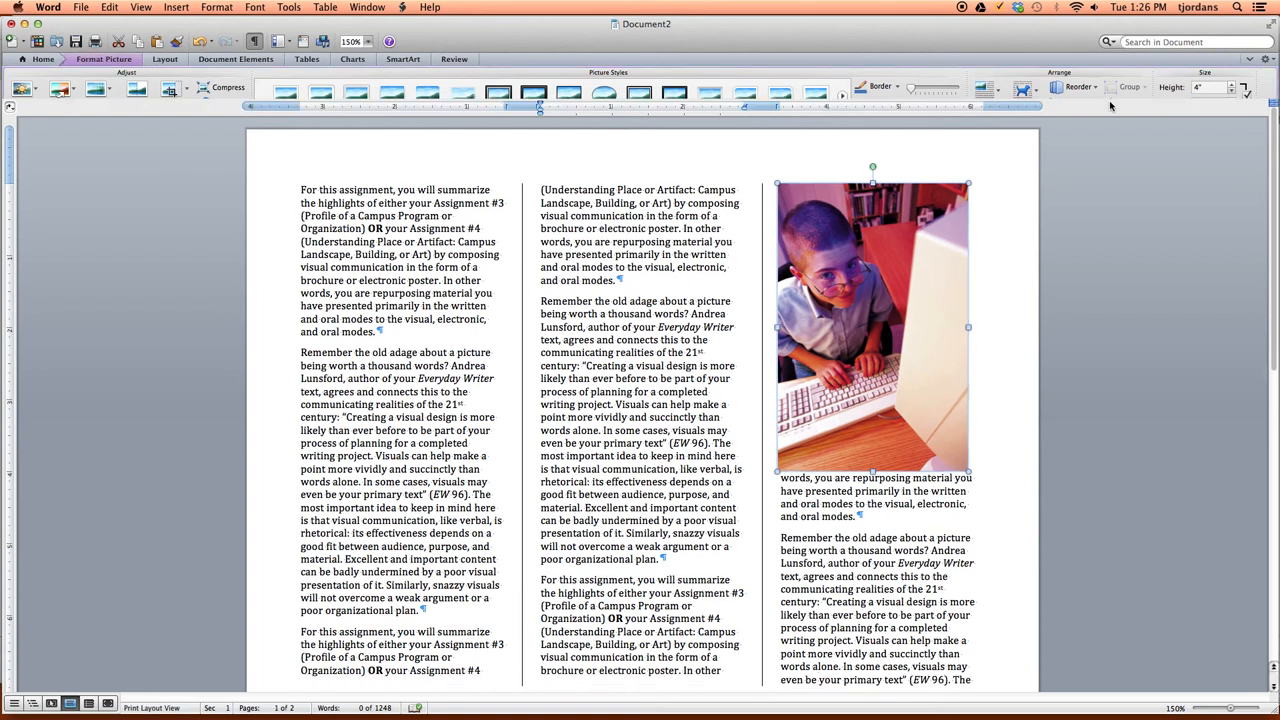
Display the drawing gridlines on screen through the picture's grid options
click(92, 62)
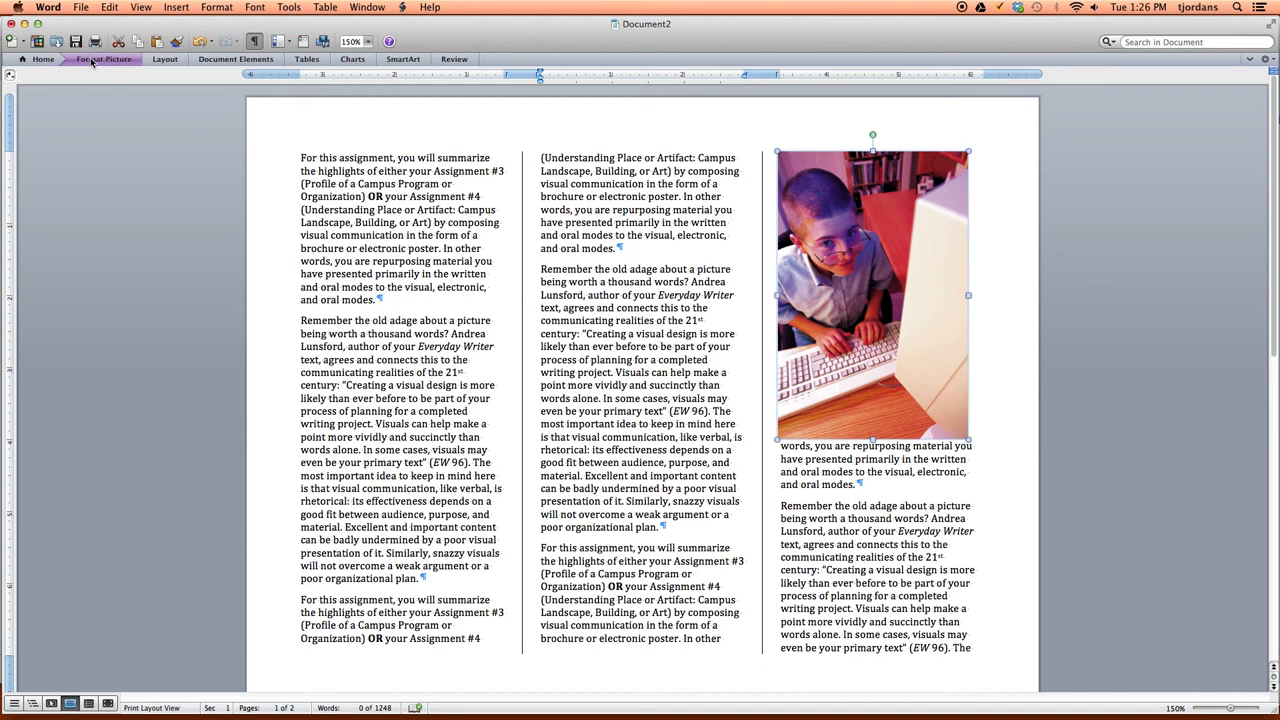
click(92, 62)
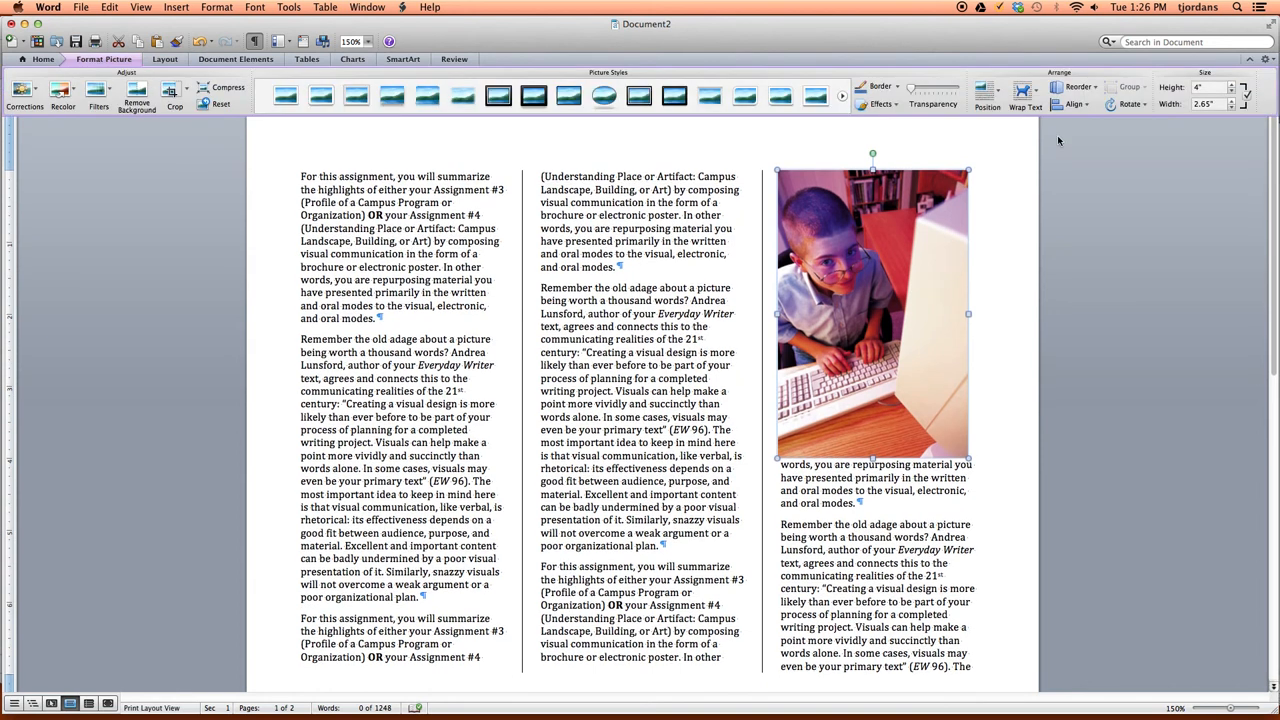
click(1087, 105)
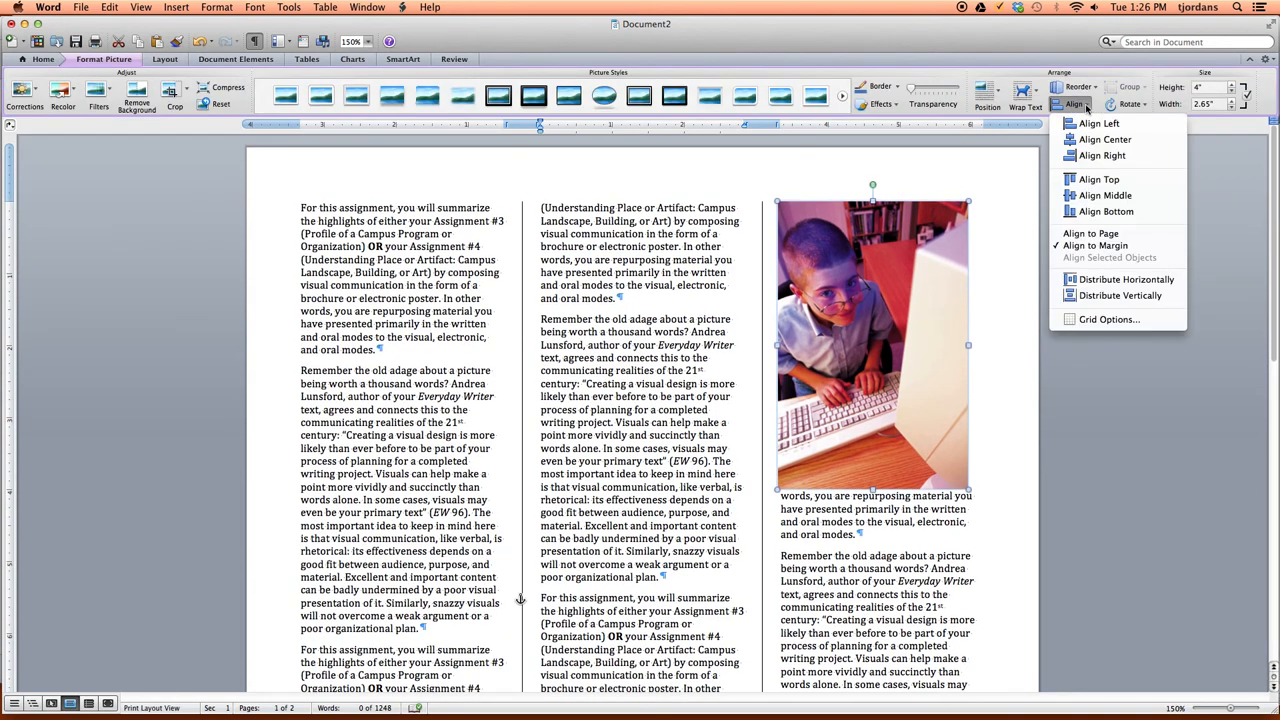
click(1117, 320)
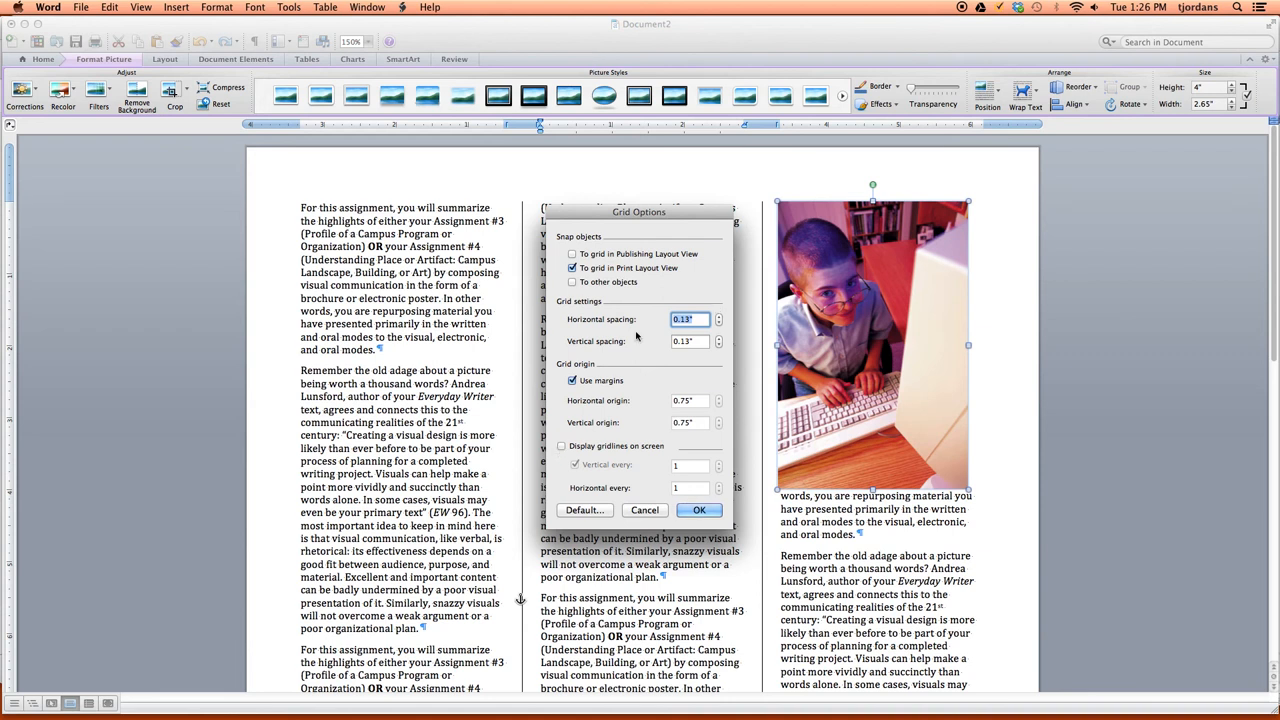
click(563, 447)
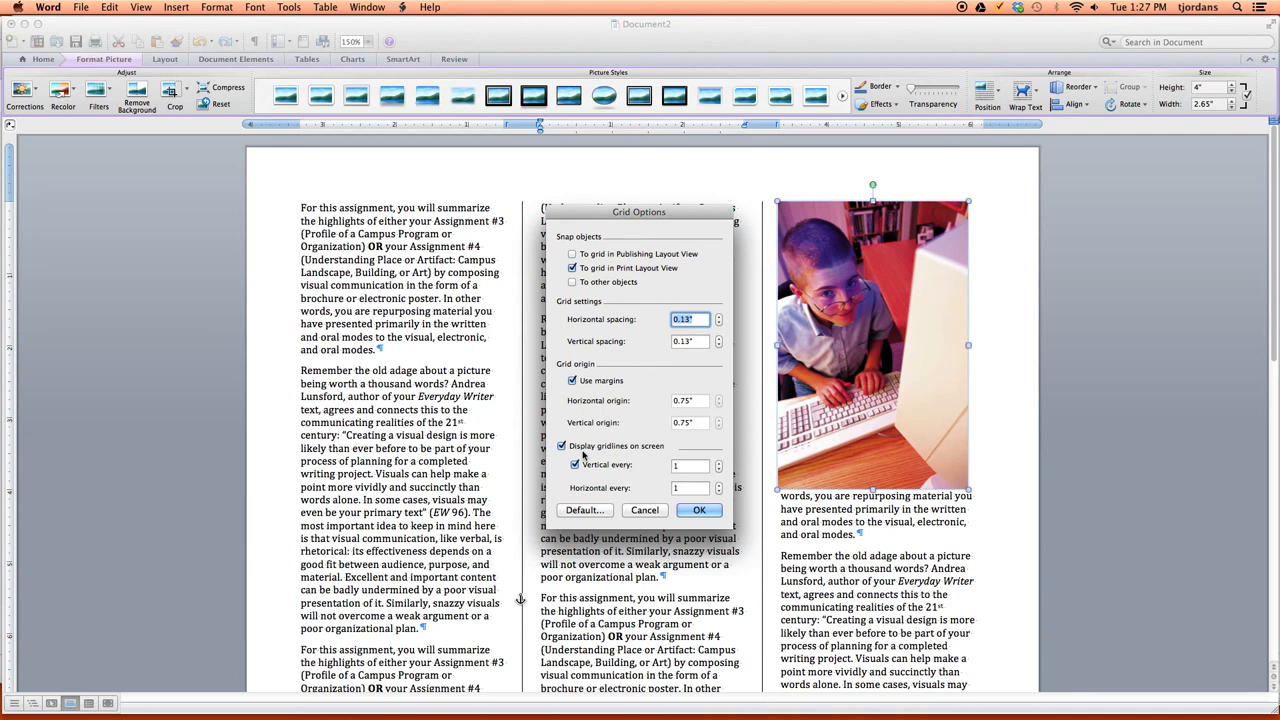
click(688, 511)
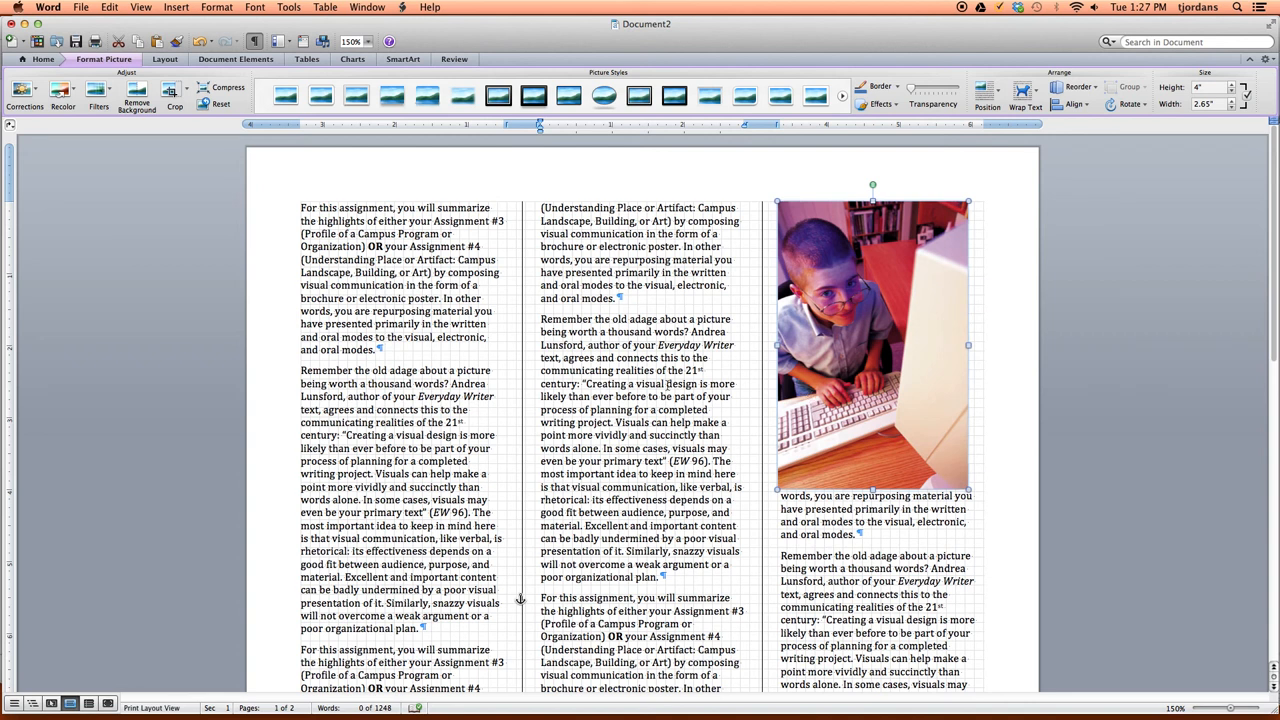
Replace the second column's "Remember the old adage" paragraph with "Replacing some of this text"
scroll(589, 318, down, 3)
drag(543, 260, 695, 528)
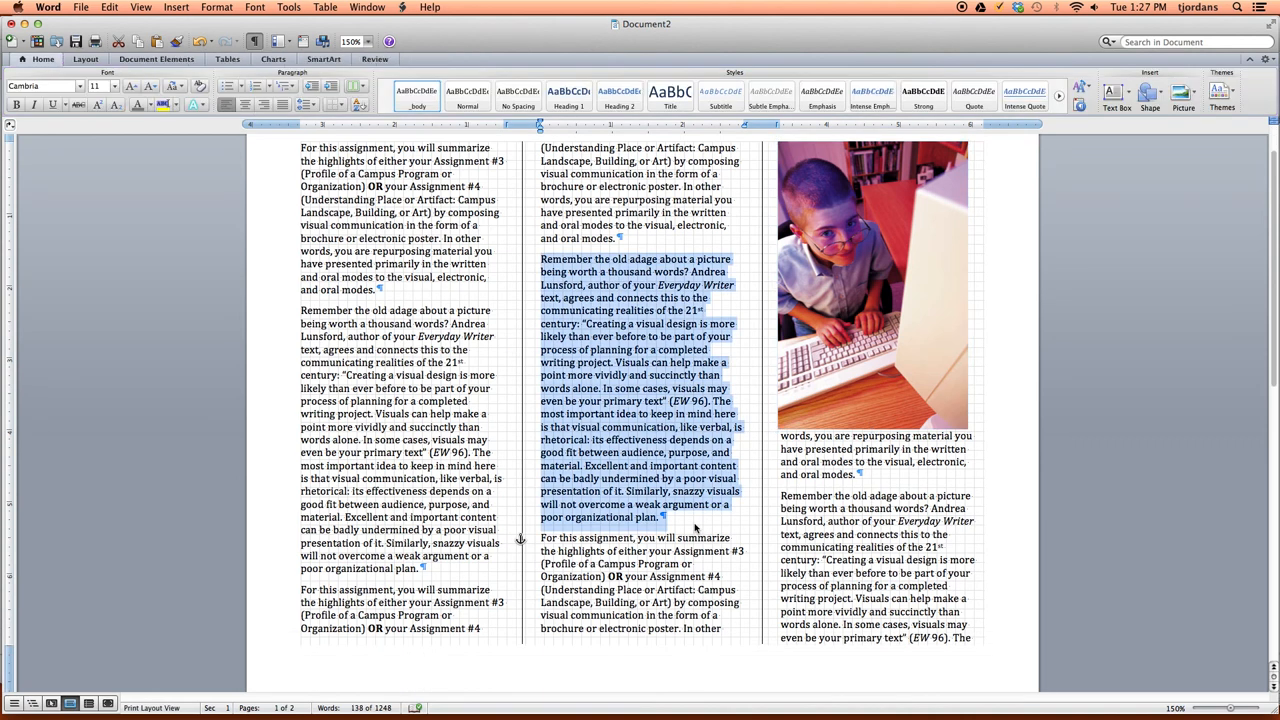
text(Replacing)
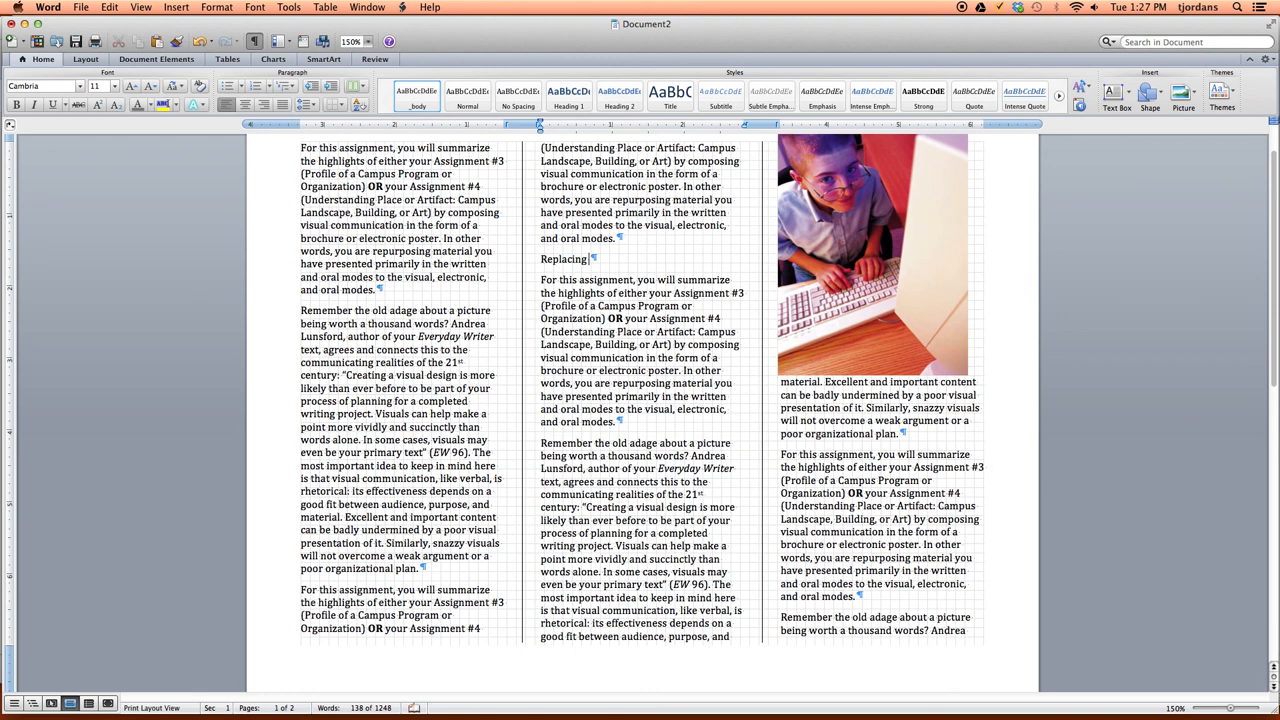
text( some of this text)
scroll(668, 419, up, 2)
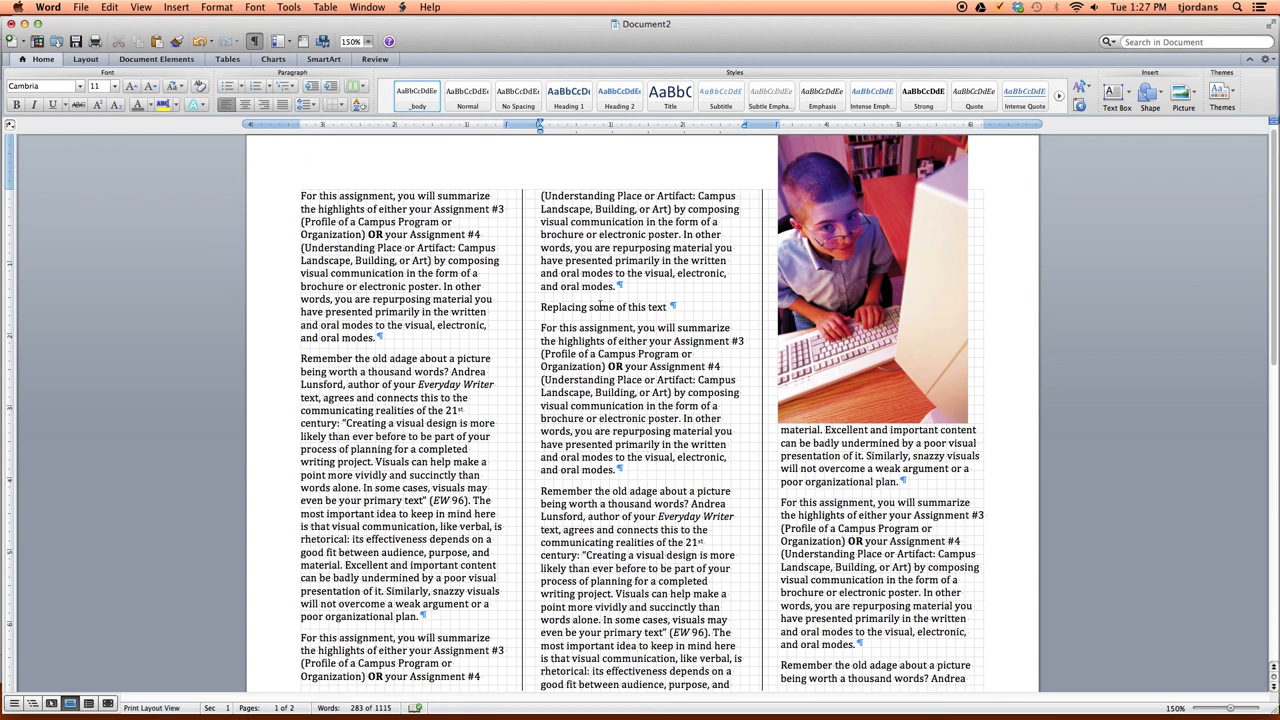
Try pushing the text below "Replacing some of this text" down with blank lines, and remove those lines again
key(Return)
key(Return)
key(Return)
key(Return)
key(Return)
key(Return)
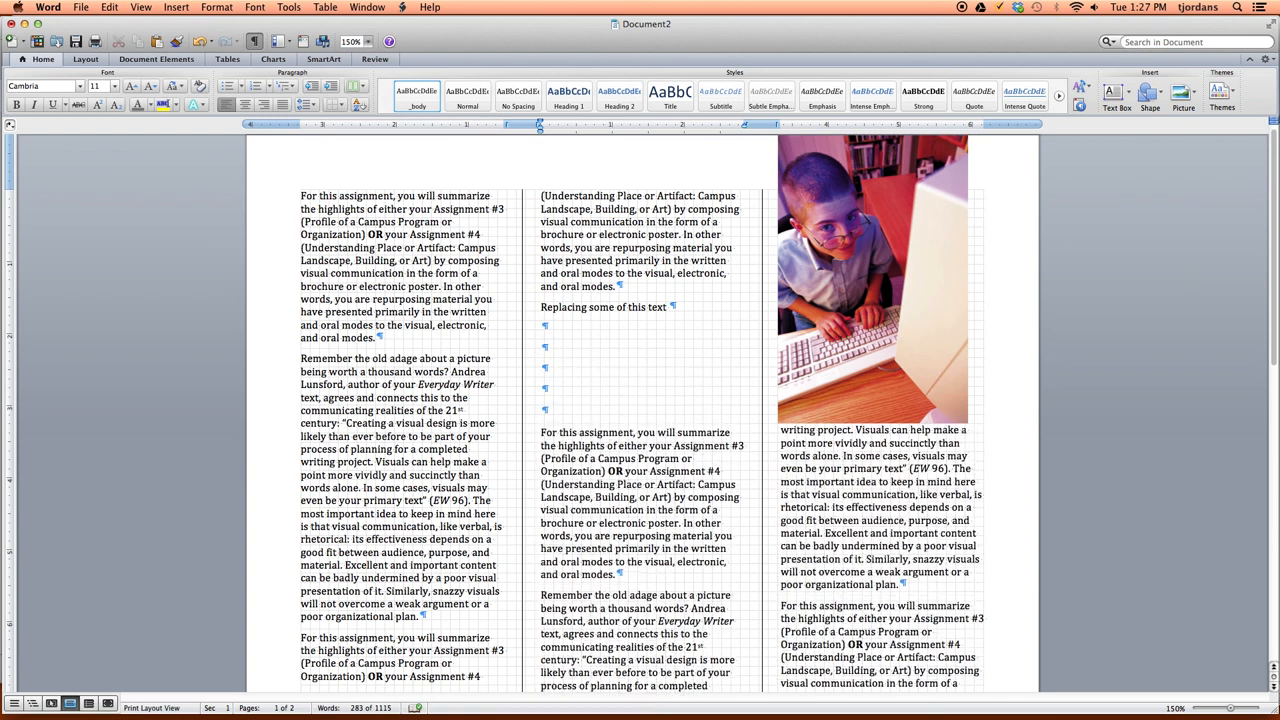
key(Return)
key(Return)
key(Return)
key(Return)
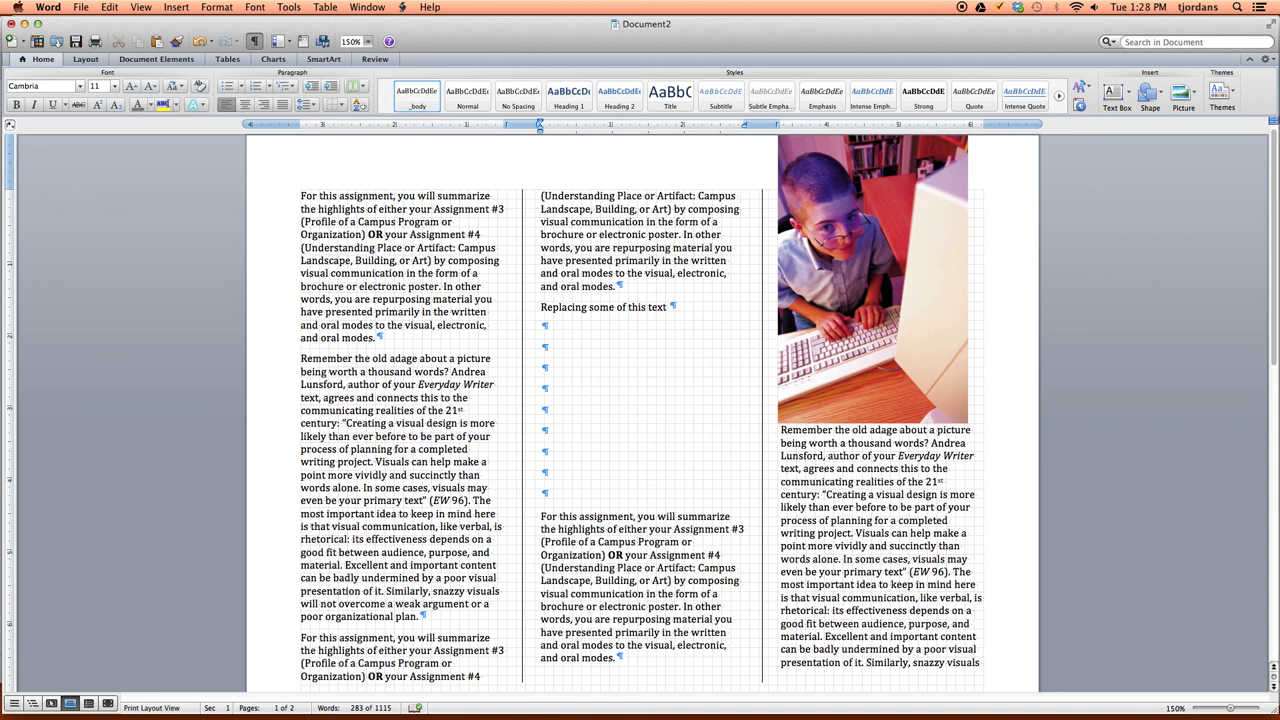
key(BackSpace)
key(BackSpace)
key(BackSpace)
key(BackSpace)
key(BackSpace)
key(BackSpace)
key(BackSpace)
key(BackSpace)
key(BackSpace)
key(BackSpace)
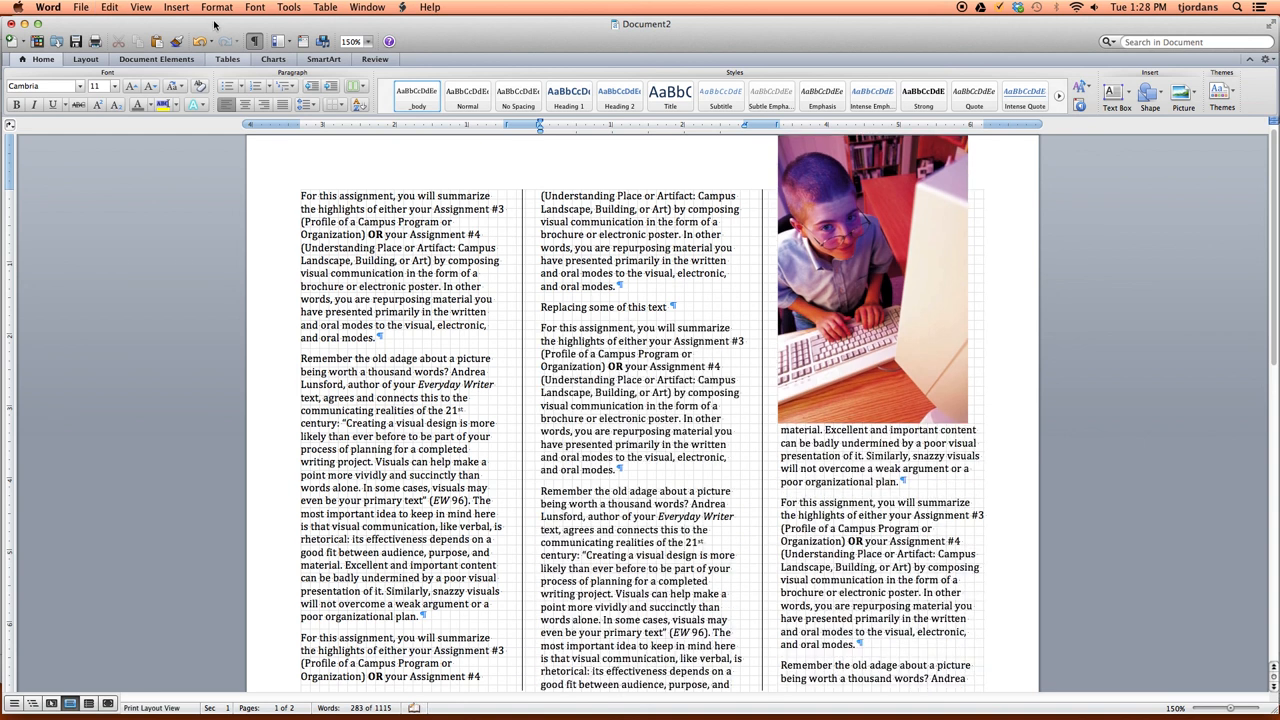
Insert a column break below "Replacing some of this text" and move the picture back to the top of the third column
click(207, 7)
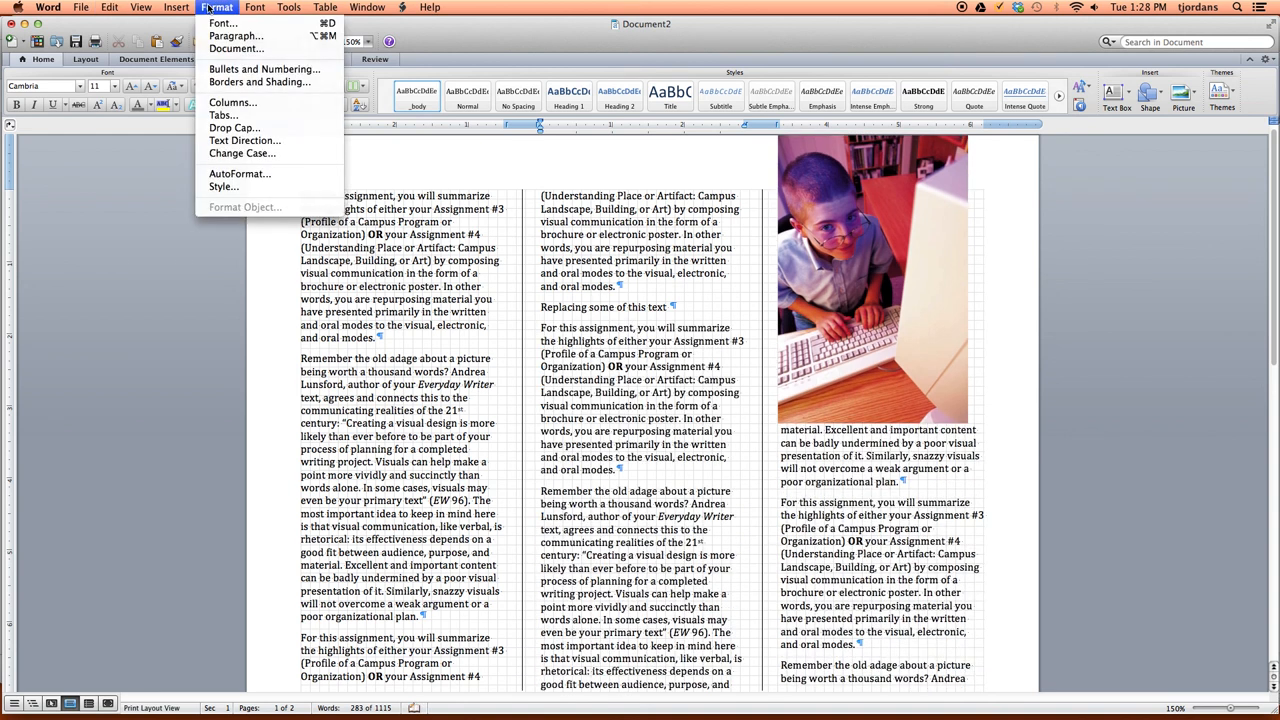
mouse_move(185, 7)
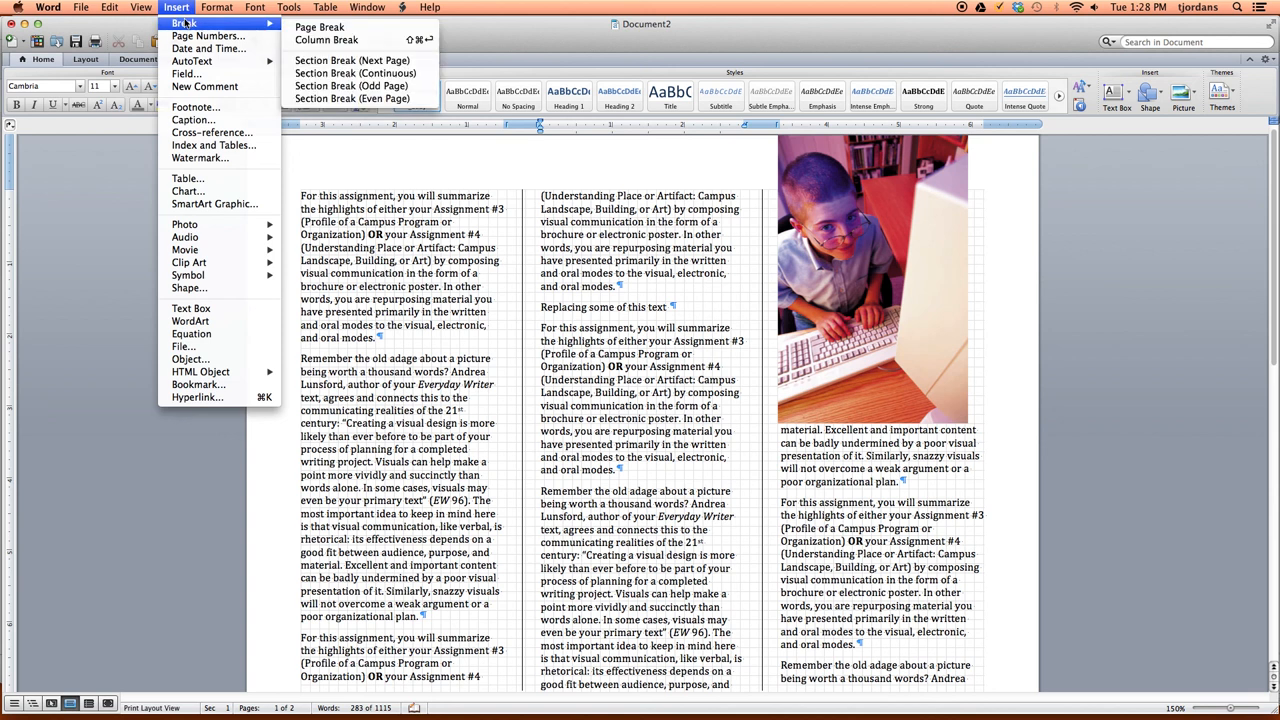
click(333, 41)
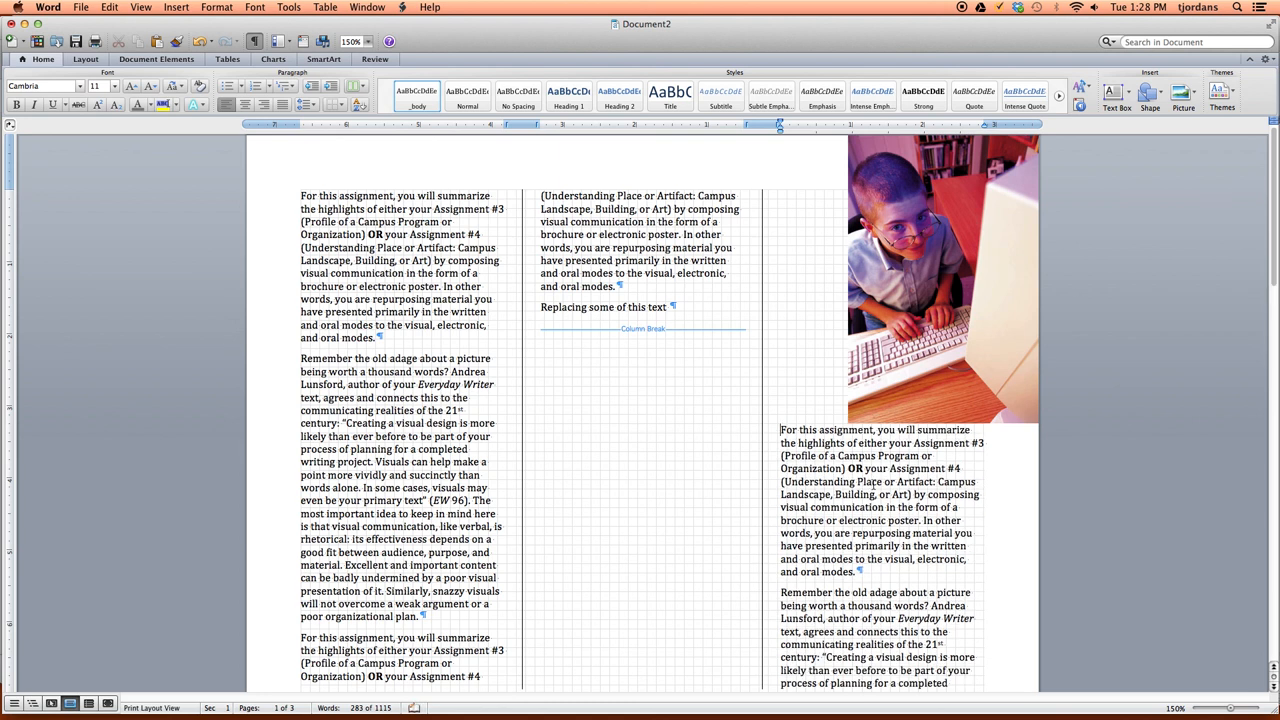
drag(890, 360, 818, 409)
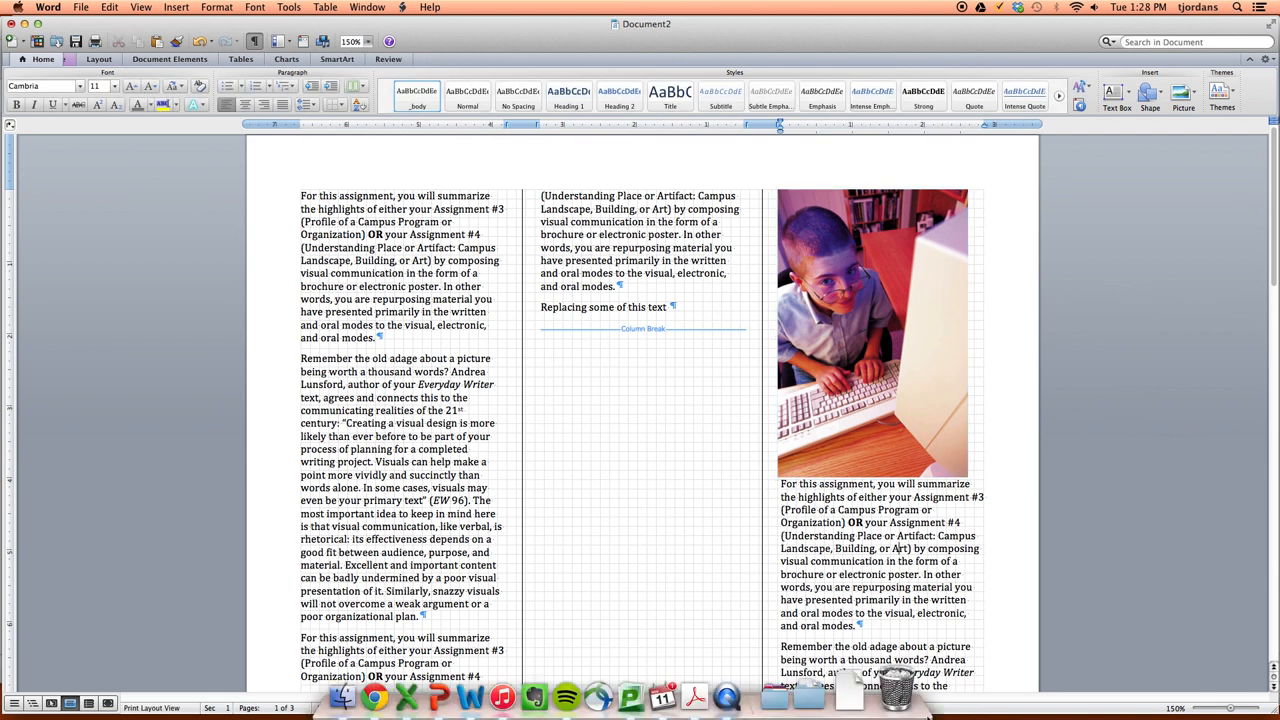
scroll(605, 512, down, 2)
scroll(604, 511, down, 15)
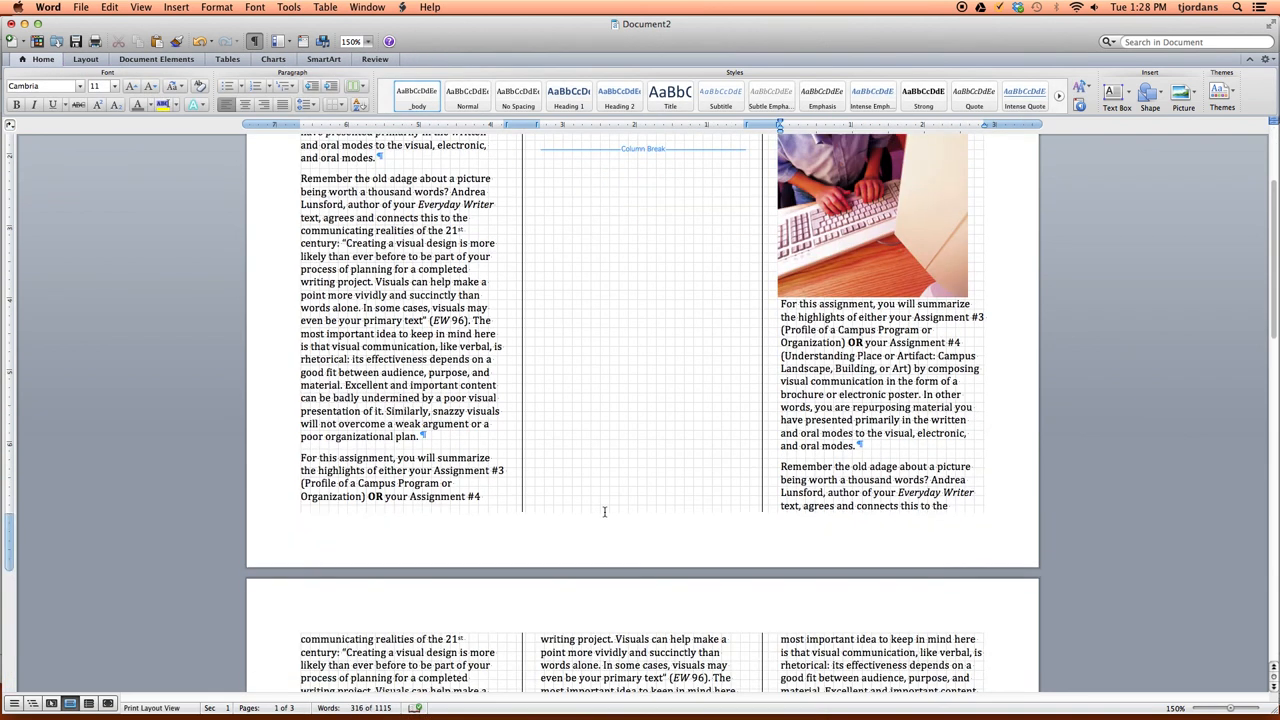
scroll(604, 511, up, 15)
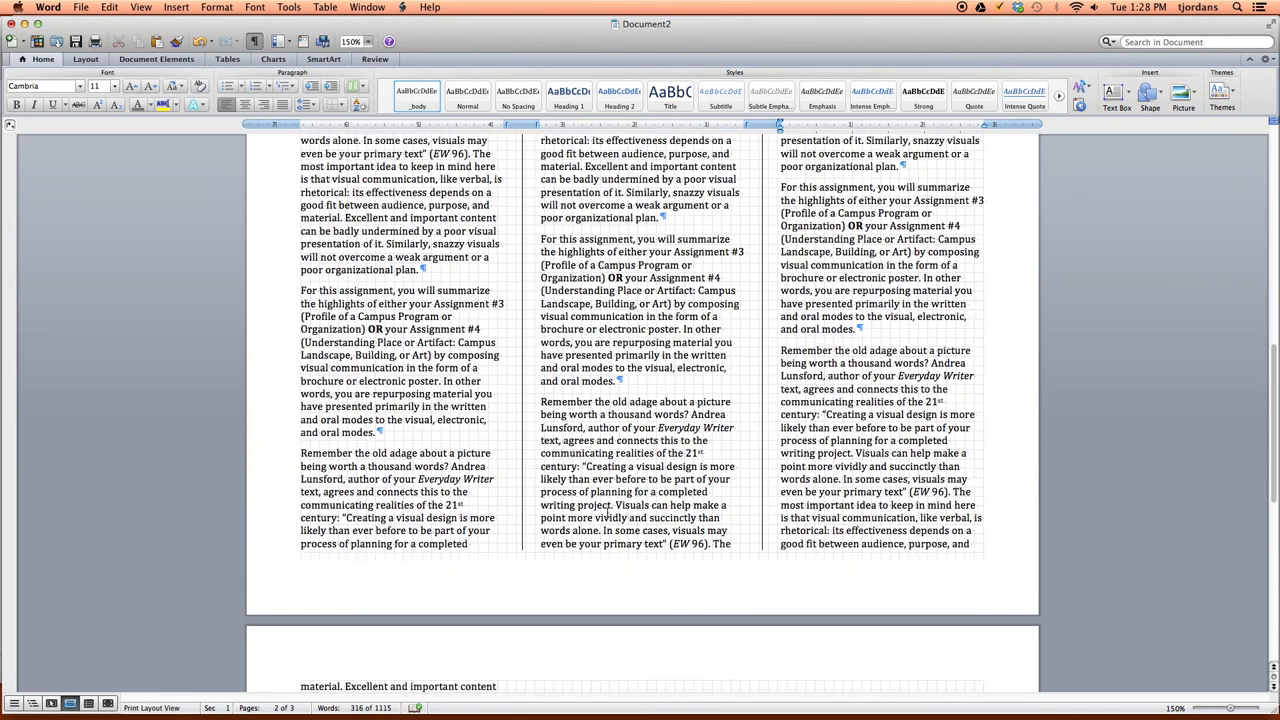